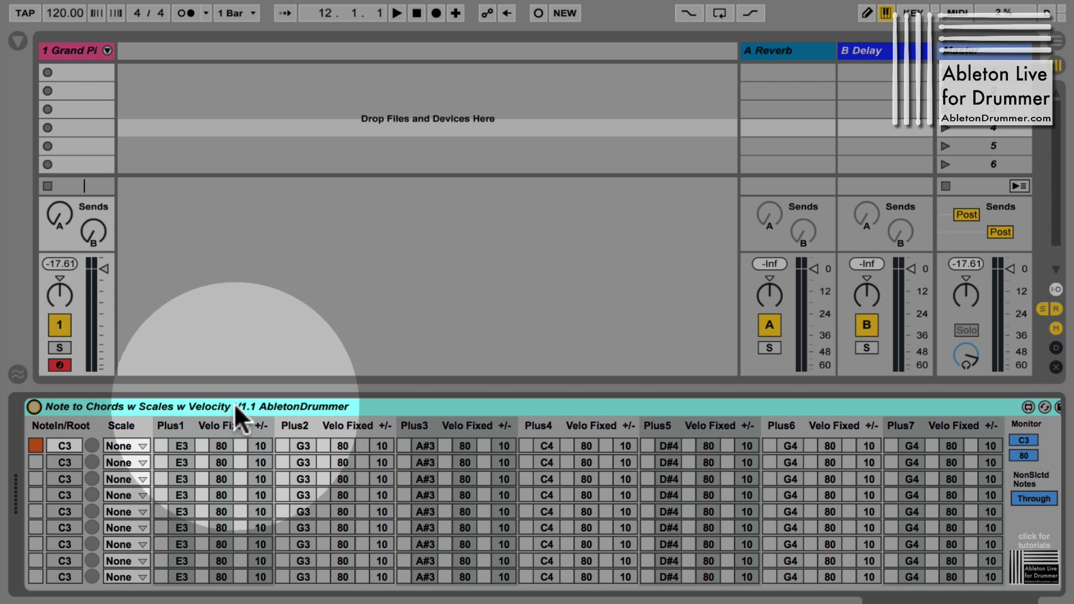
# Turn off row 1's NoteIn toggle on the Note to Chords device.
pyautogui.click(37, 444)
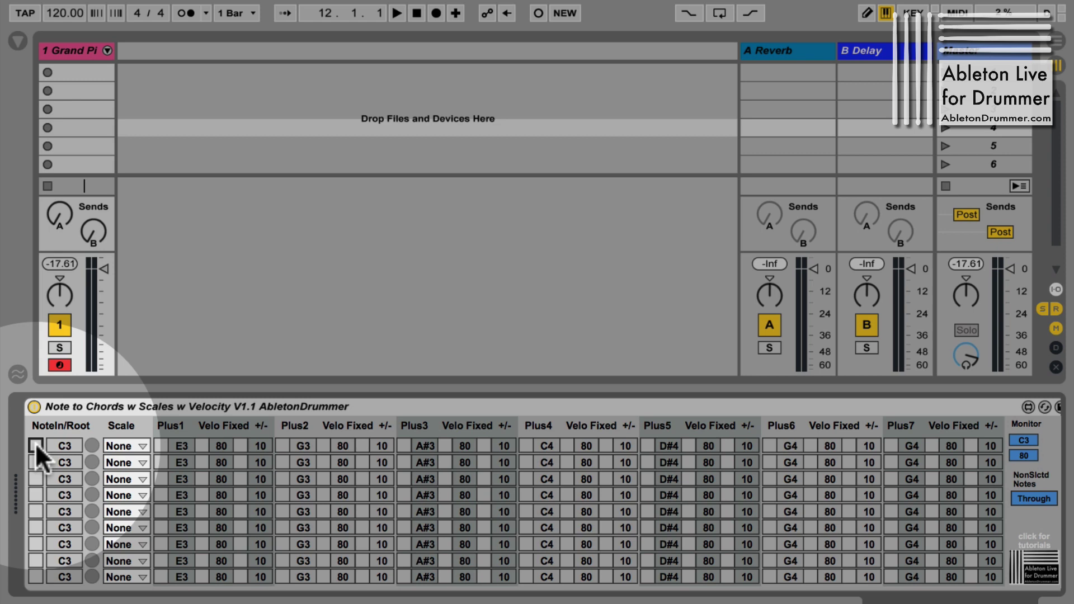
# Toggle root rows 1–3 on and off, leaving only row 1 enabled.
pyautogui.click(35, 445)
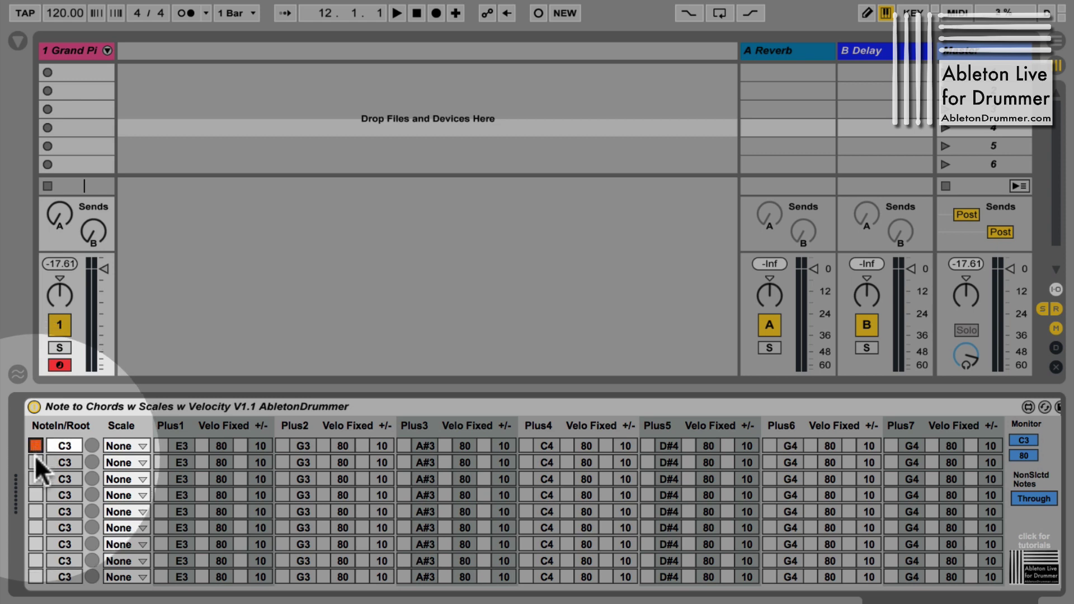
pyautogui.click(36, 462)
pyautogui.click(35, 479)
pyautogui.click(34, 476)
pyautogui.click(33, 461)
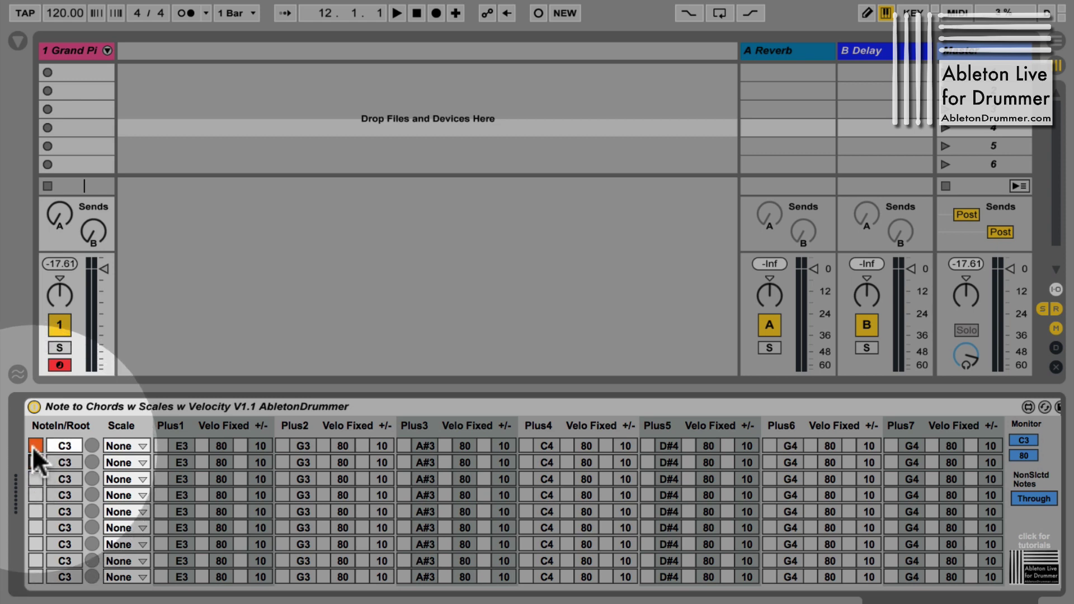
pyautogui.click(32, 446)
pyautogui.click(32, 444)
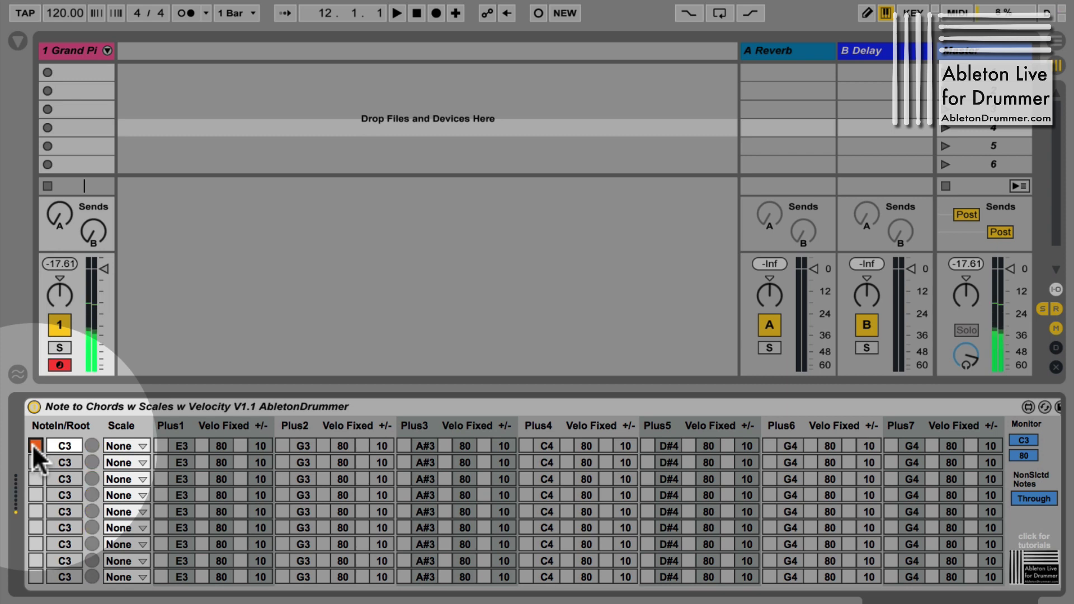
# Audition row 1's chord twice and select its C3 root value.
pyautogui.click(92, 445)
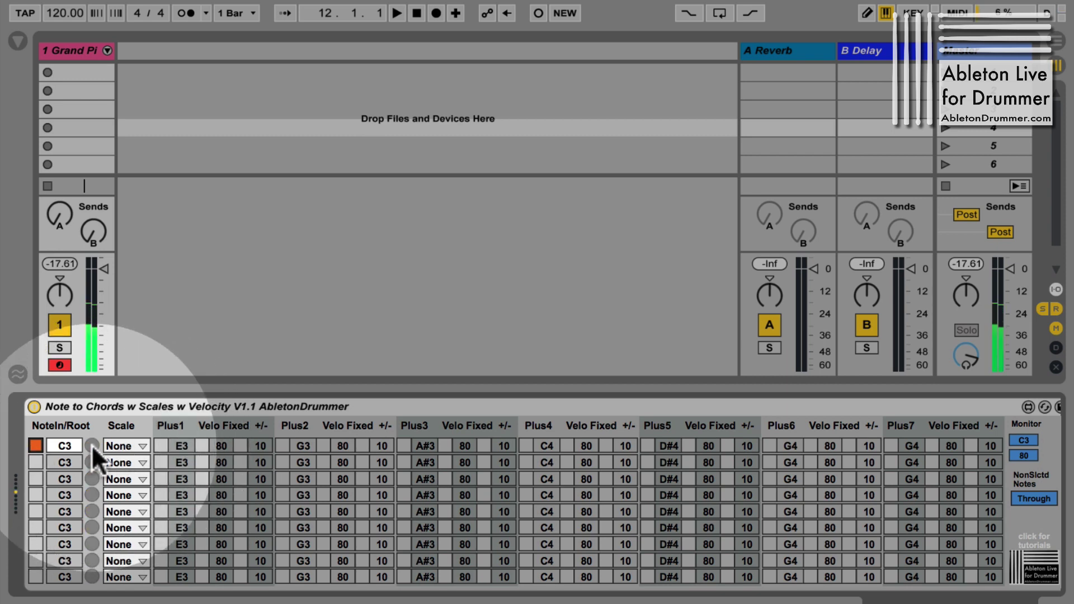
pyautogui.click(92, 444)
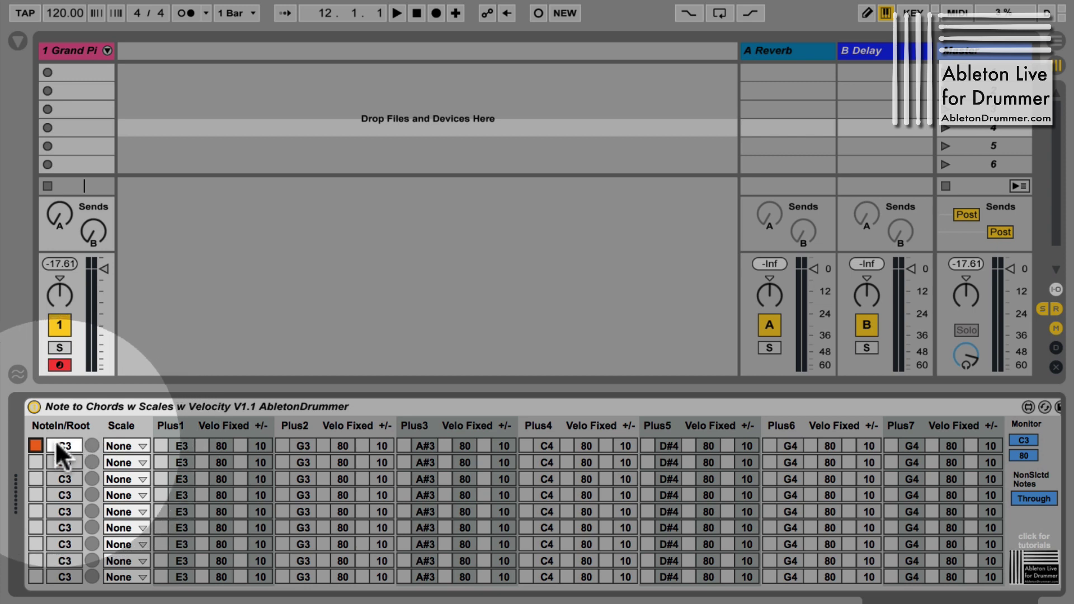
pyautogui.click(57, 441)
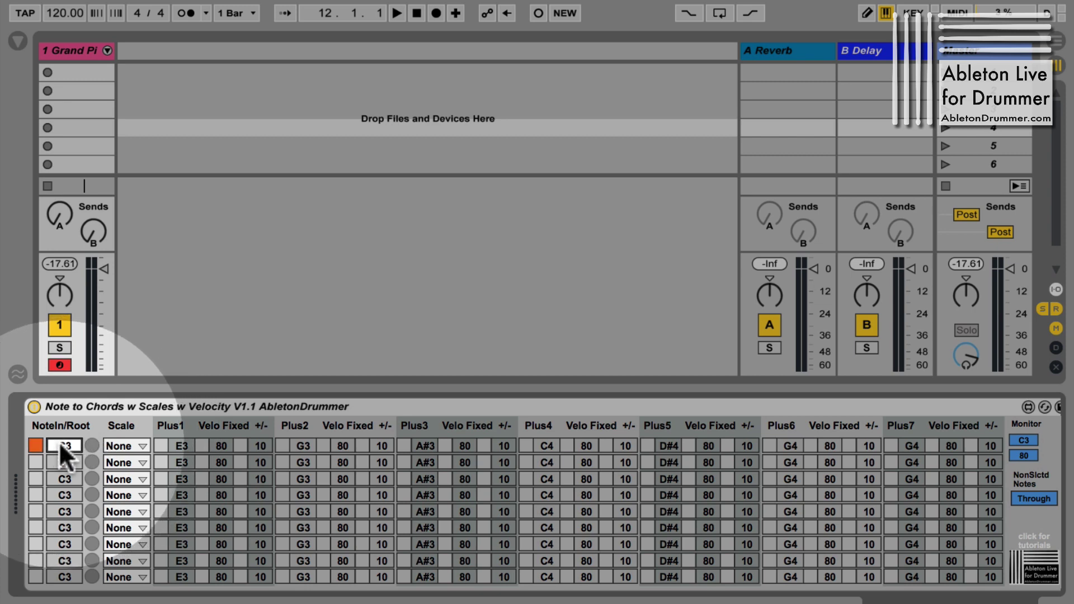
# Add E3 and G3 to the C3 row, trying A#3 and removing it again.
pyautogui.click(160, 443)
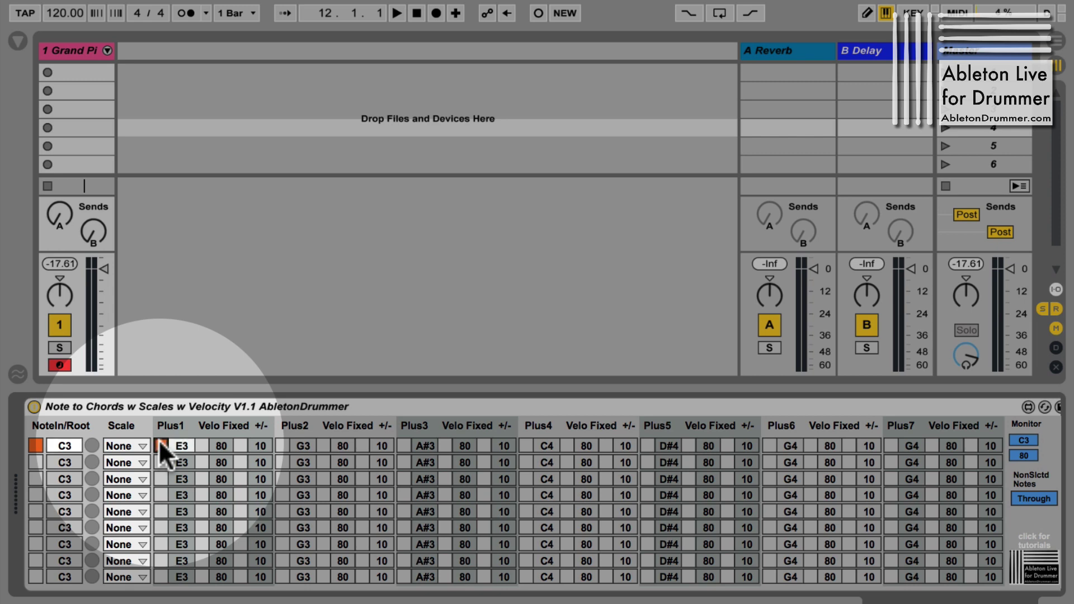
pyautogui.click(281, 446)
pyautogui.click(404, 444)
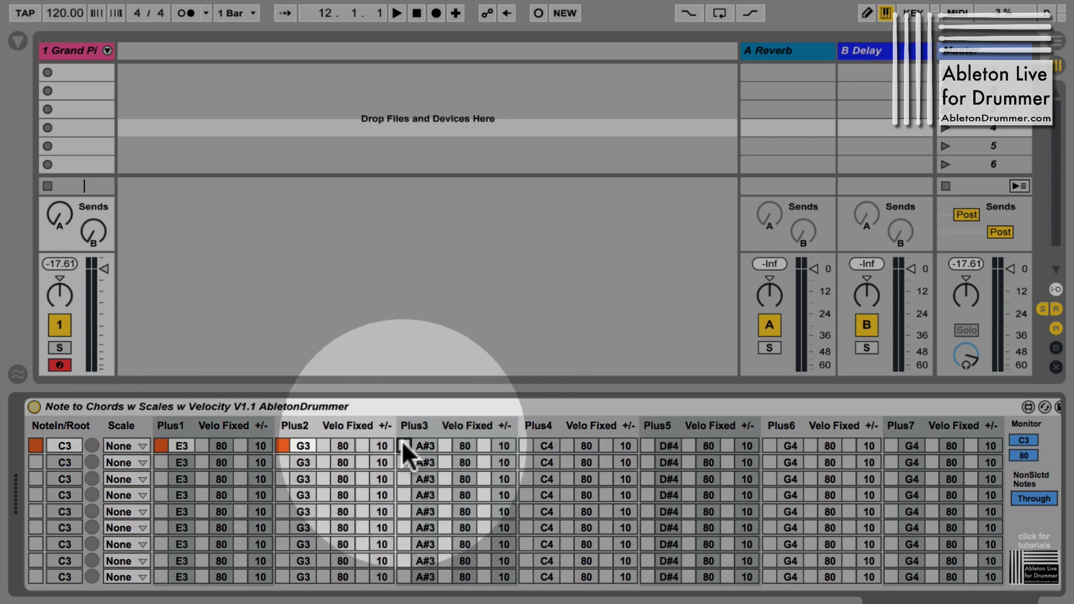
pyautogui.click(283, 446)
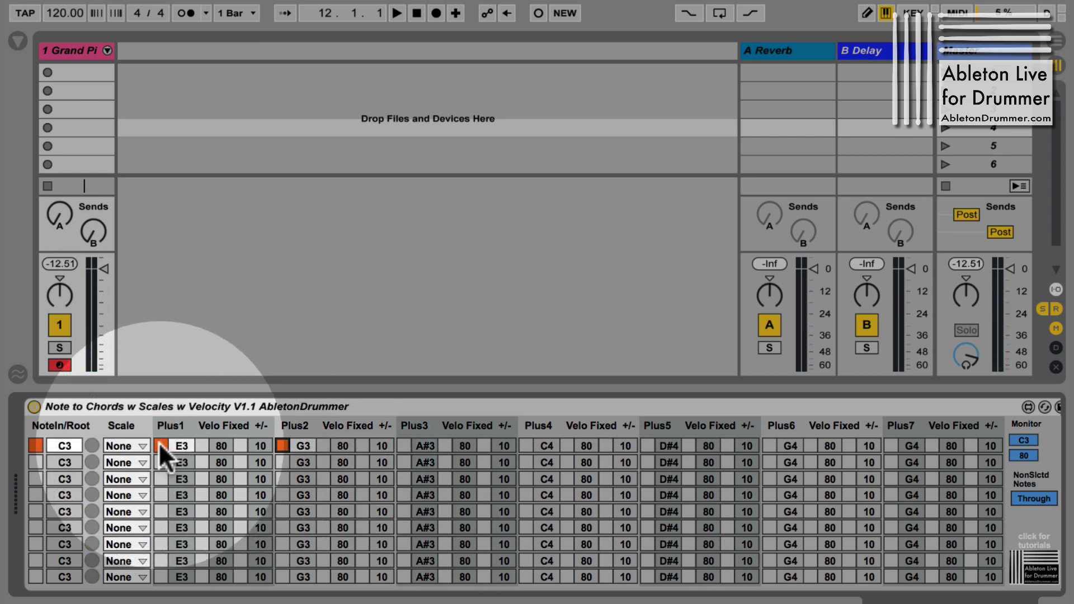
# Clear E3 and G3, set row 1 to Major/Ionian, and change its added notes to D3 and E3.
pyautogui.click(160, 446)
pyautogui.click(282, 446)
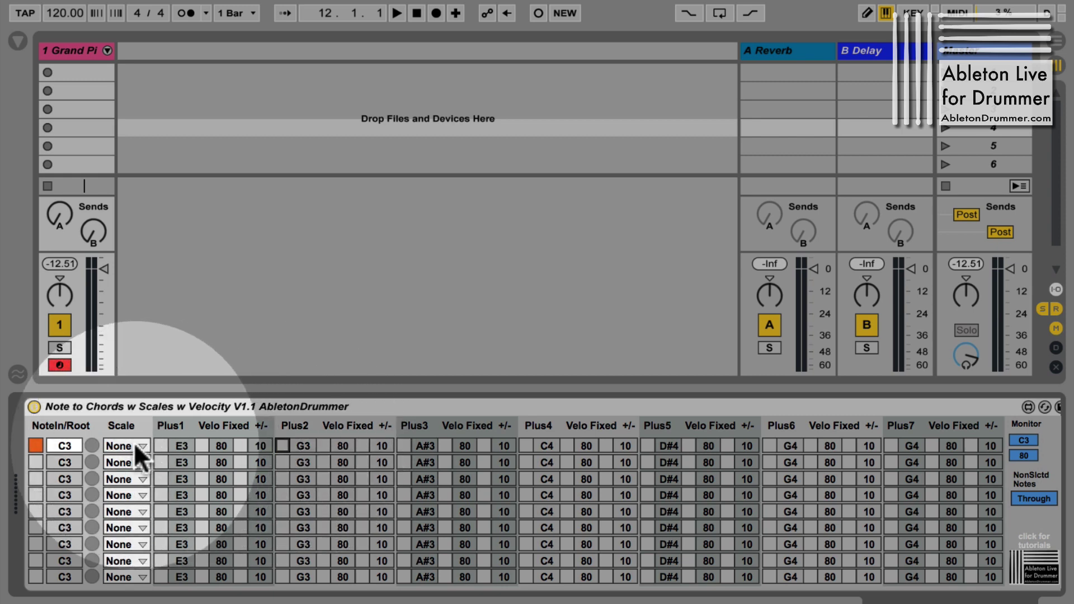
pyautogui.click(135, 446)
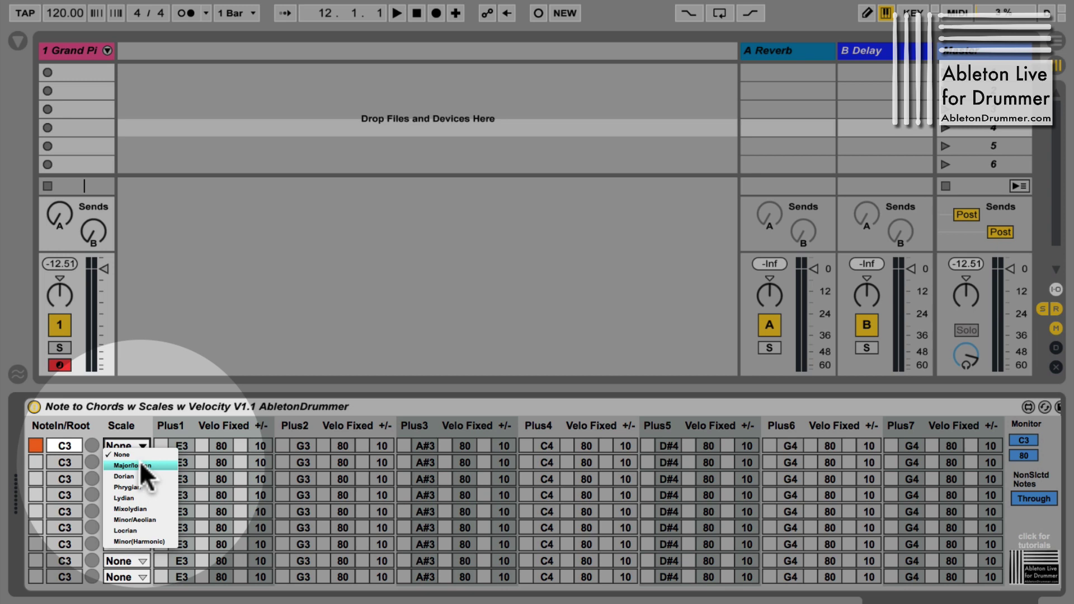
pyautogui.click(139, 460)
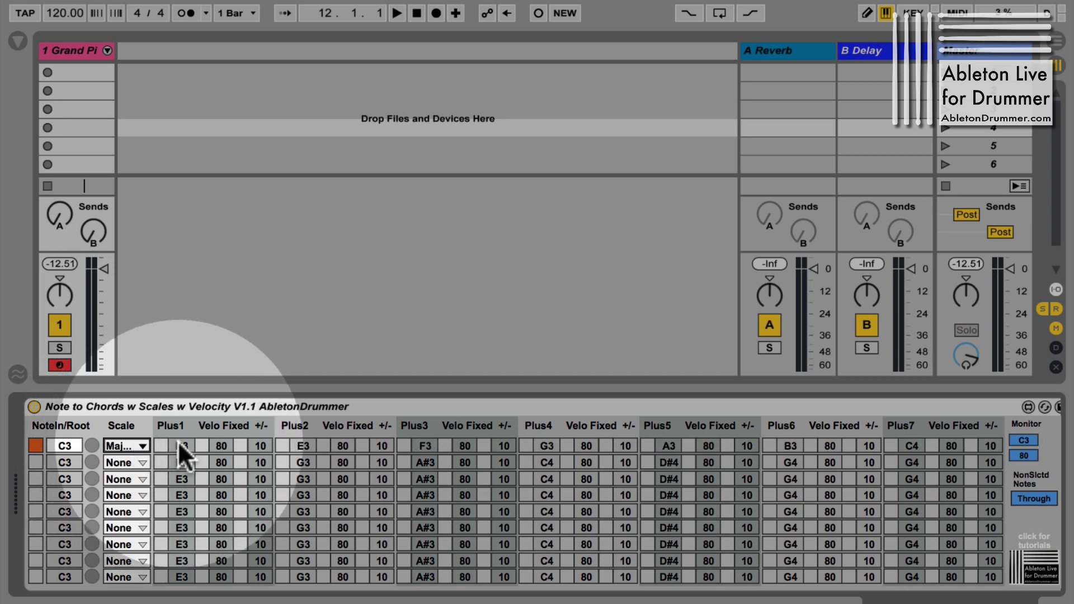
pyautogui.moveTo(178, 441); pyautogui.dragTo(179, 443)
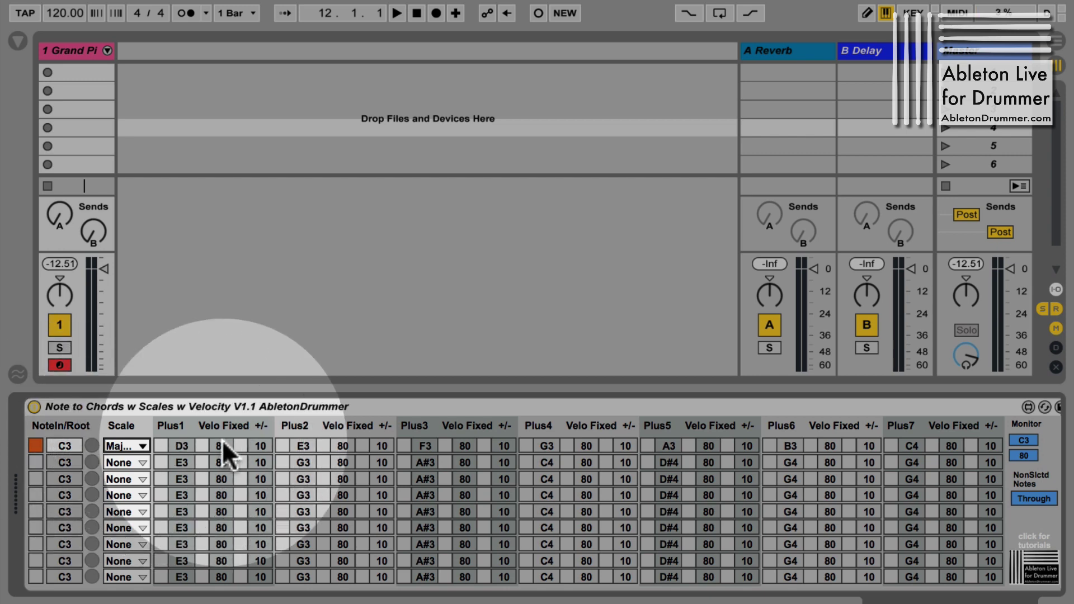
pyautogui.moveTo(296, 440); pyautogui.dragTo(296, 443)
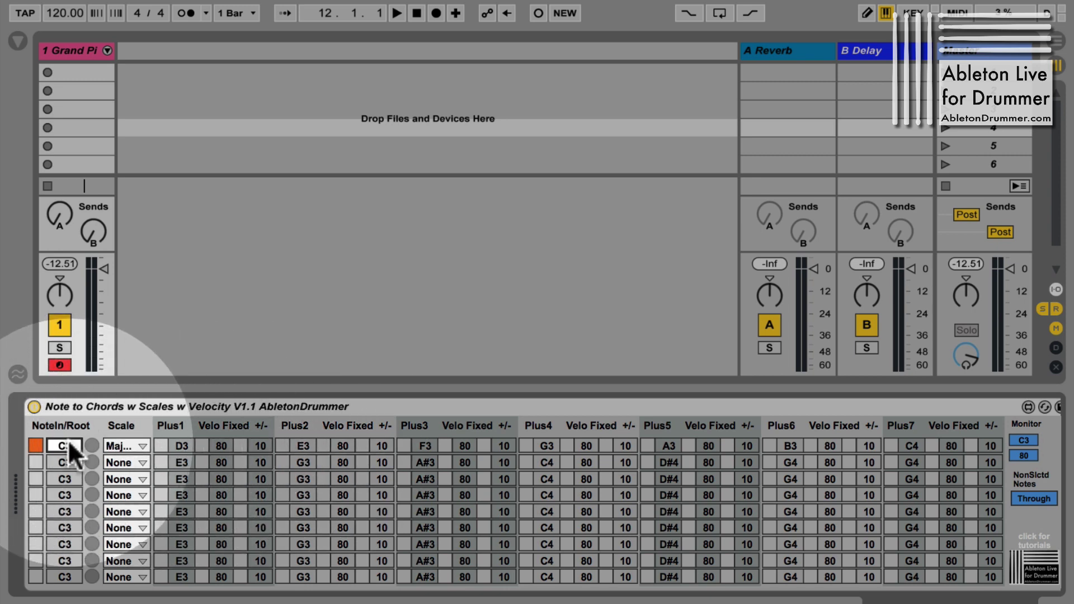
# Try root D3 with Plus1 at B4, then reset scale to None and select the root.
pyautogui.press('Up')
pyautogui.press('Up')
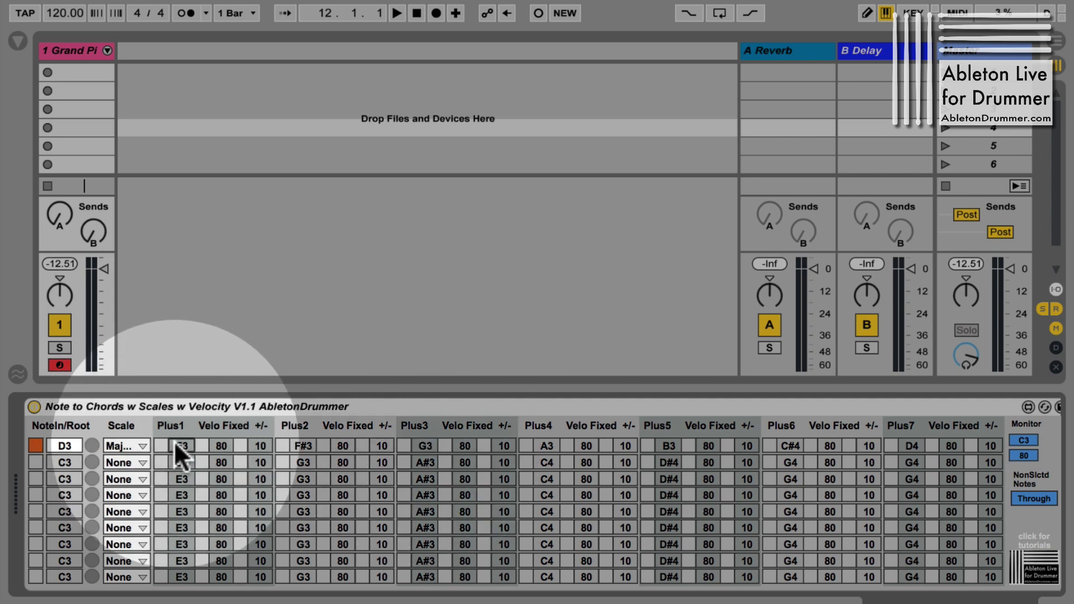
pyautogui.moveTo(174, 442); pyautogui.dragTo(173, 400)
pyautogui.click(124, 443)
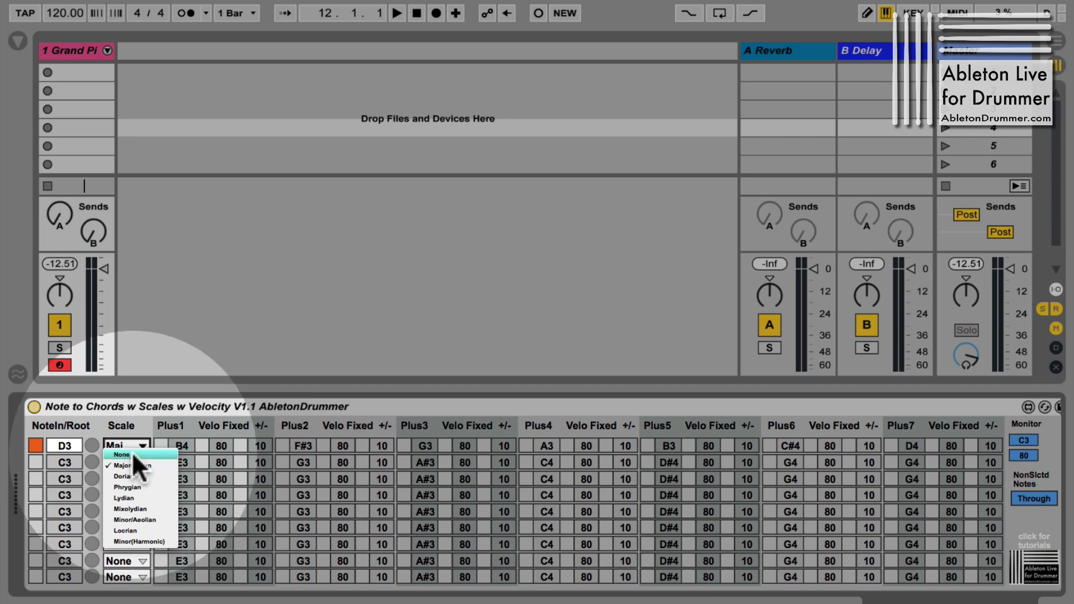
pyautogui.click(132, 451)
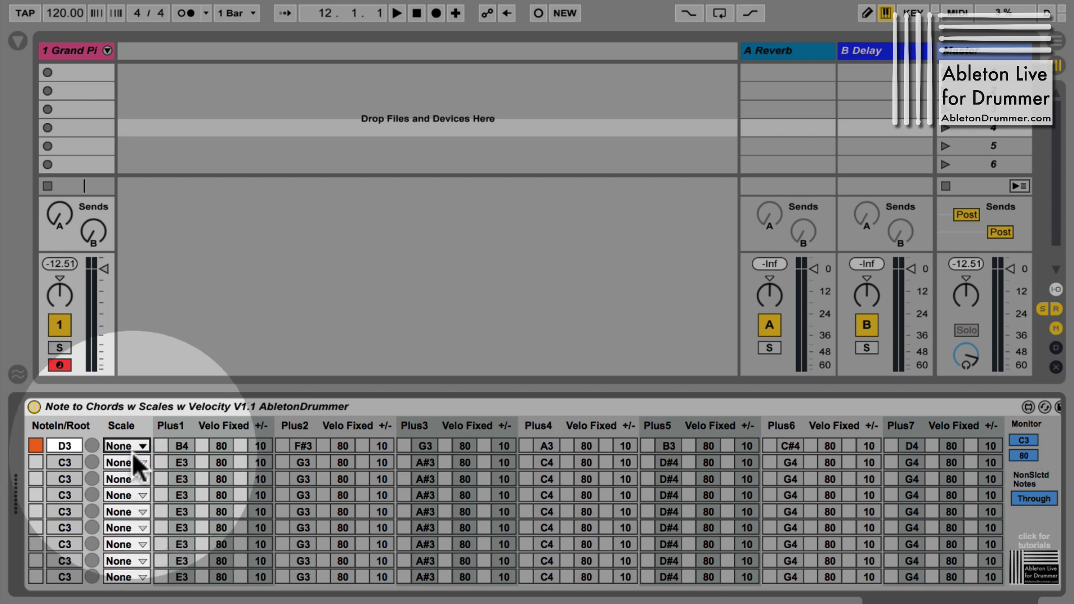
pyautogui.click(66, 441)
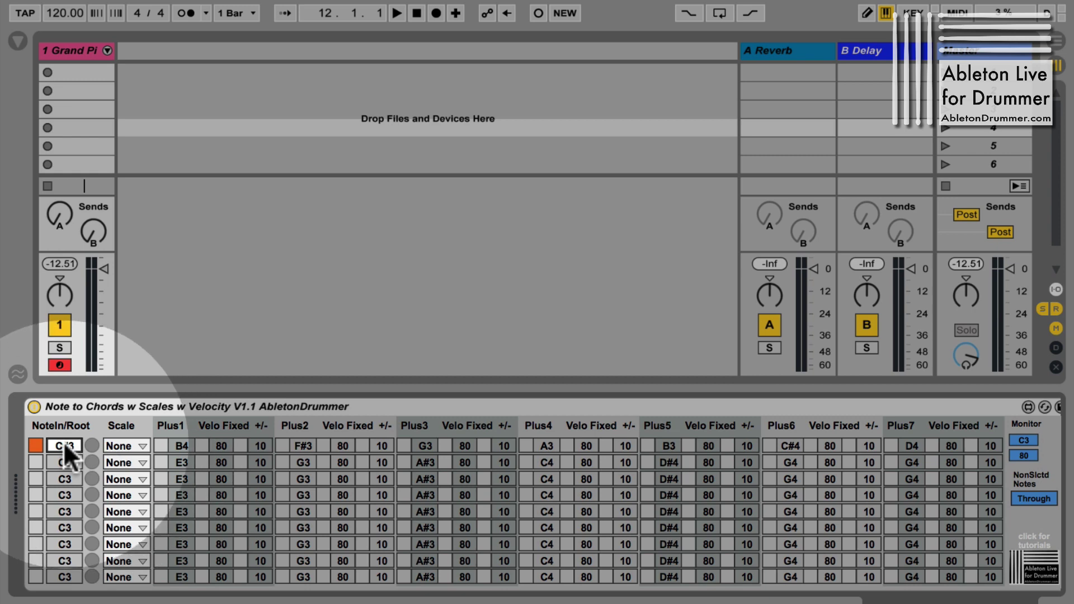
# Set the C3 row's scale to Major/Ionian.
pyautogui.click(125, 445)
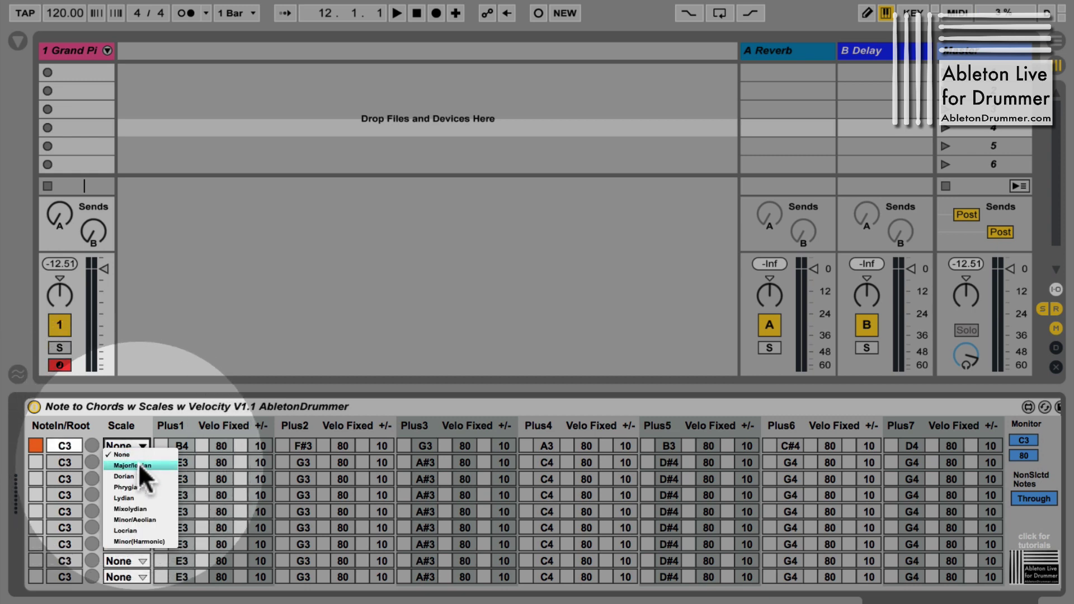
pyautogui.click(139, 463)
pyautogui.click(131, 442)
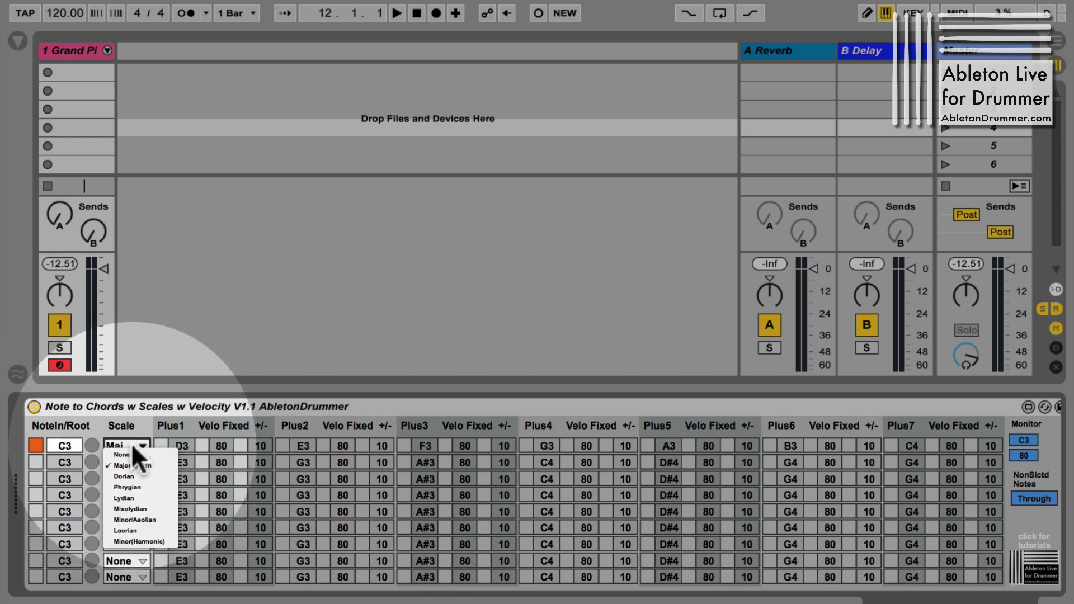
pyautogui.click(190, 404)
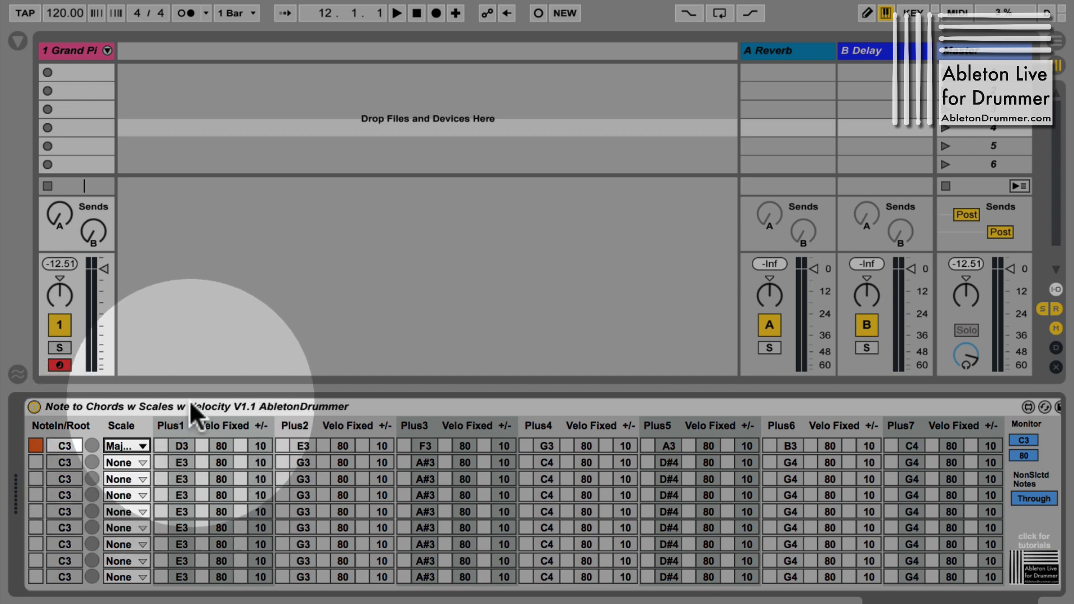
# Enable the E3, G3 and C4 notes on the C3 row.
pyautogui.click(281, 442)
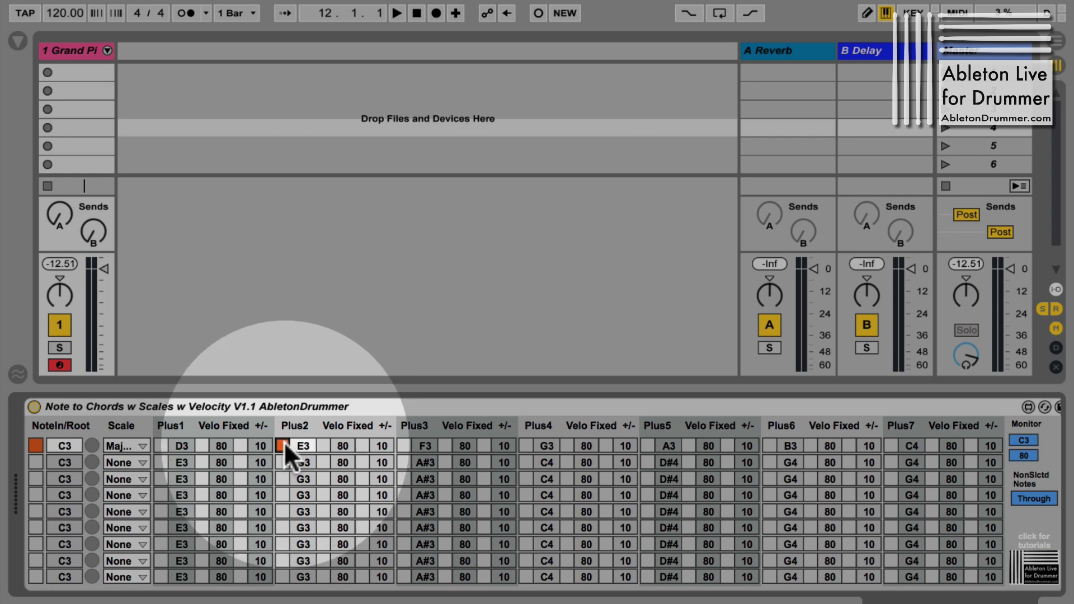
pyautogui.click(526, 445)
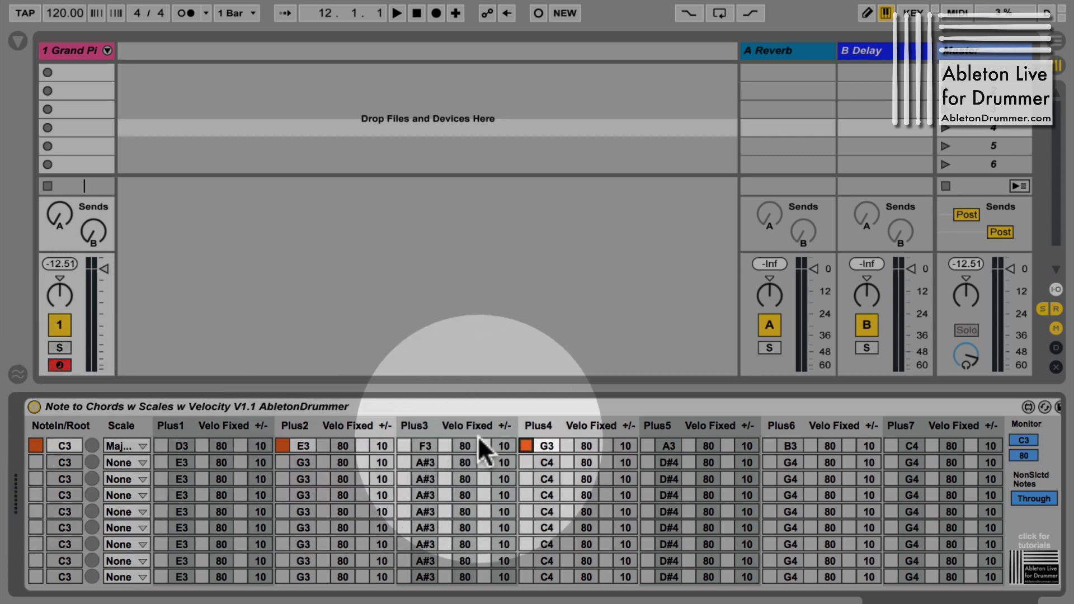
pyautogui.click(890, 445)
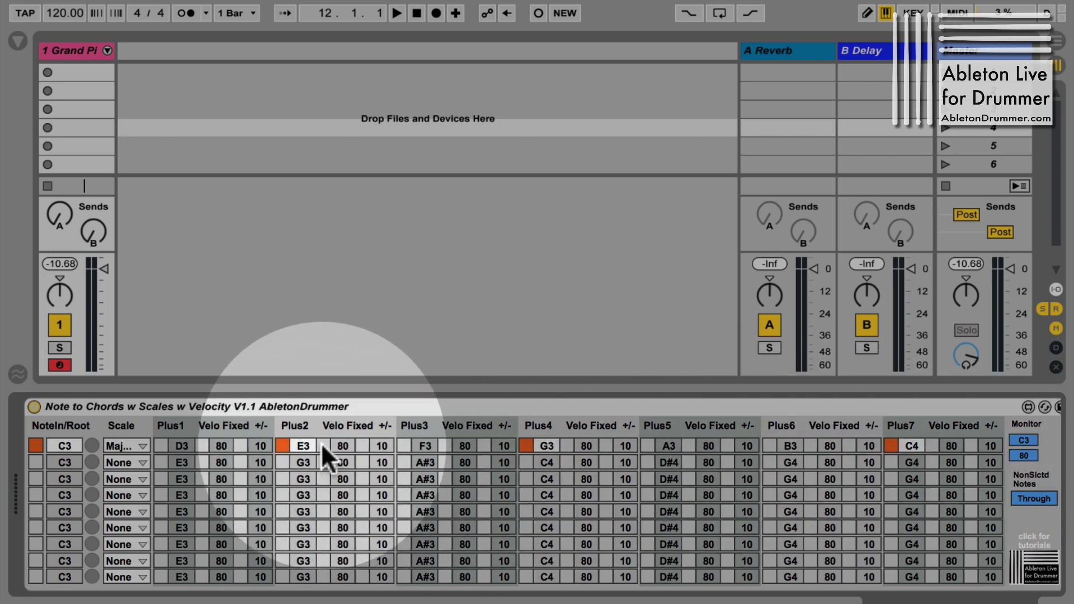
# Raise E3's fixed velocity and enable fixed velocity 127 for G3.
pyautogui.moveTo(340, 442); pyautogui.dragTo(343, 408)
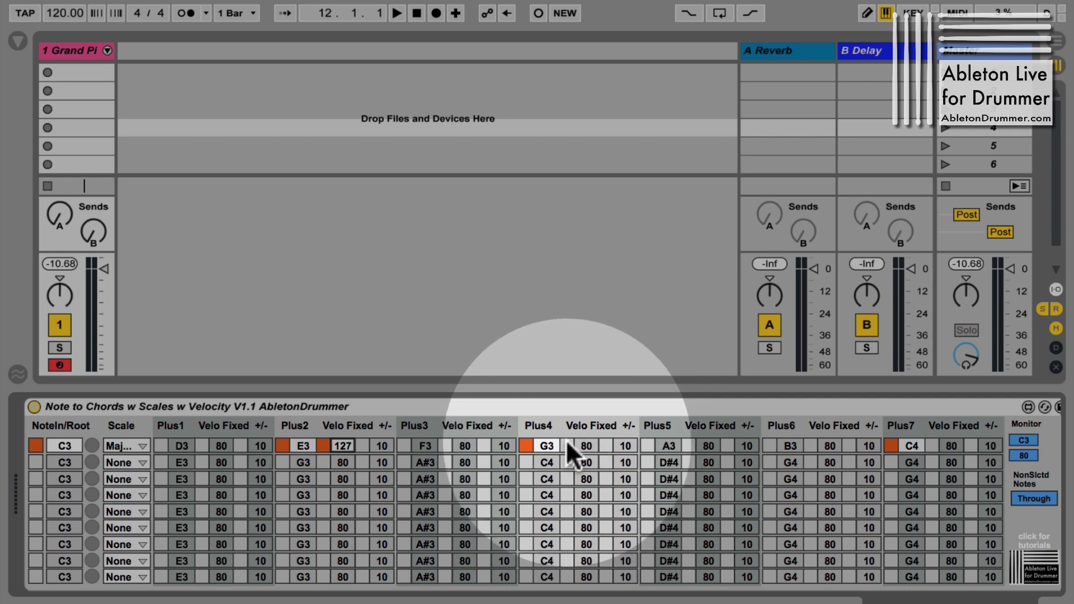
pyautogui.click(566, 446)
pyautogui.moveTo(585, 442)
pyautogui.mouseDown()
pyautogui.moveTo(584, 425)
pyautogui.moveTo(585, 442)
pyautogui.mouseUp()
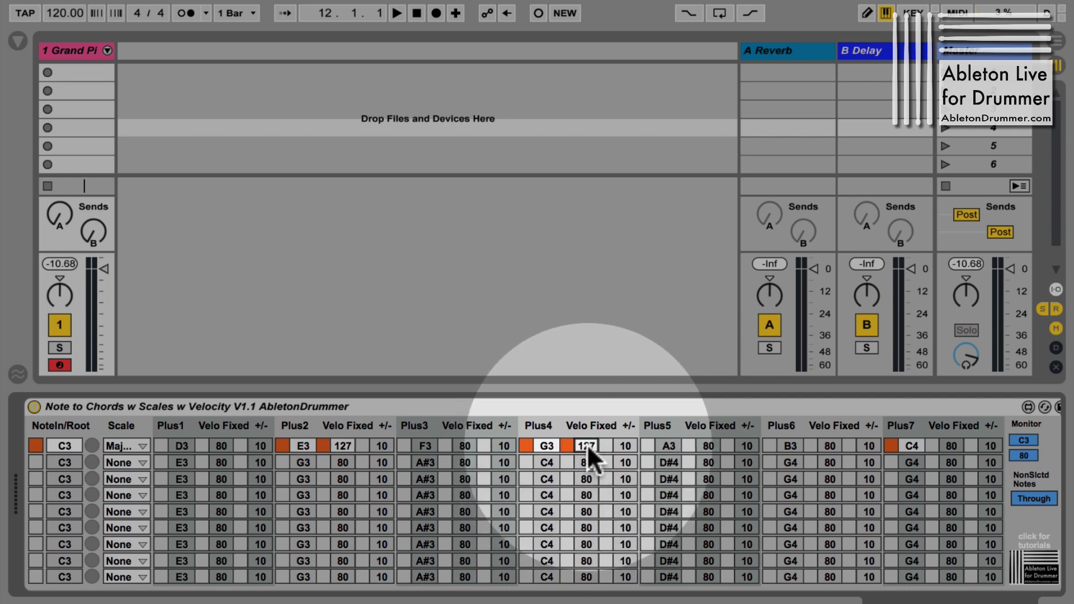
pyautogui.click(320, 406)
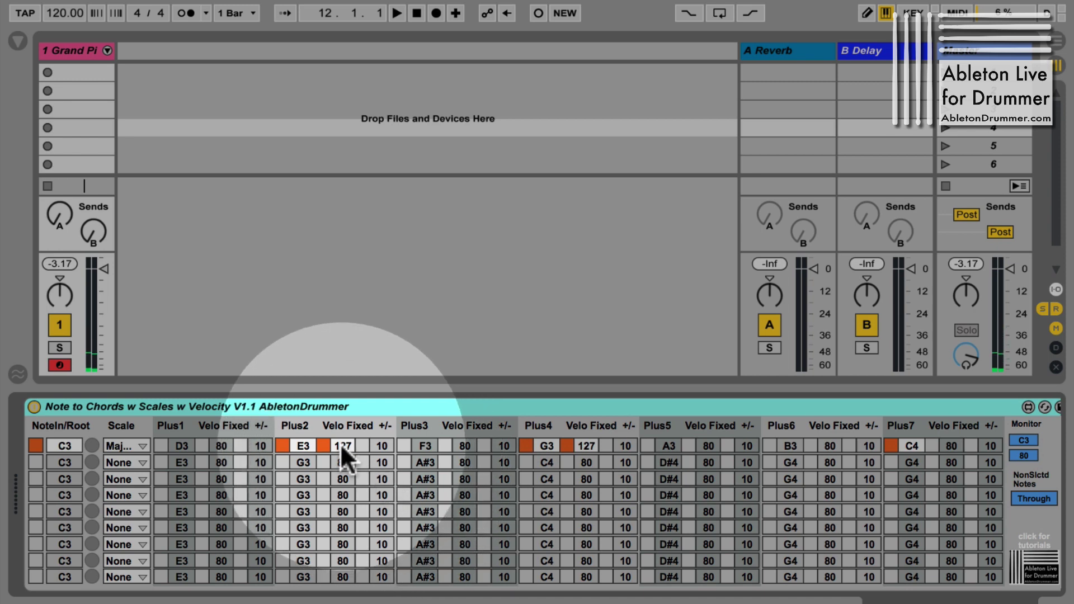
# Enable velocity offsets on E3 and G3, setting them to -20 and +20.
pyautogui.click(322, 446)
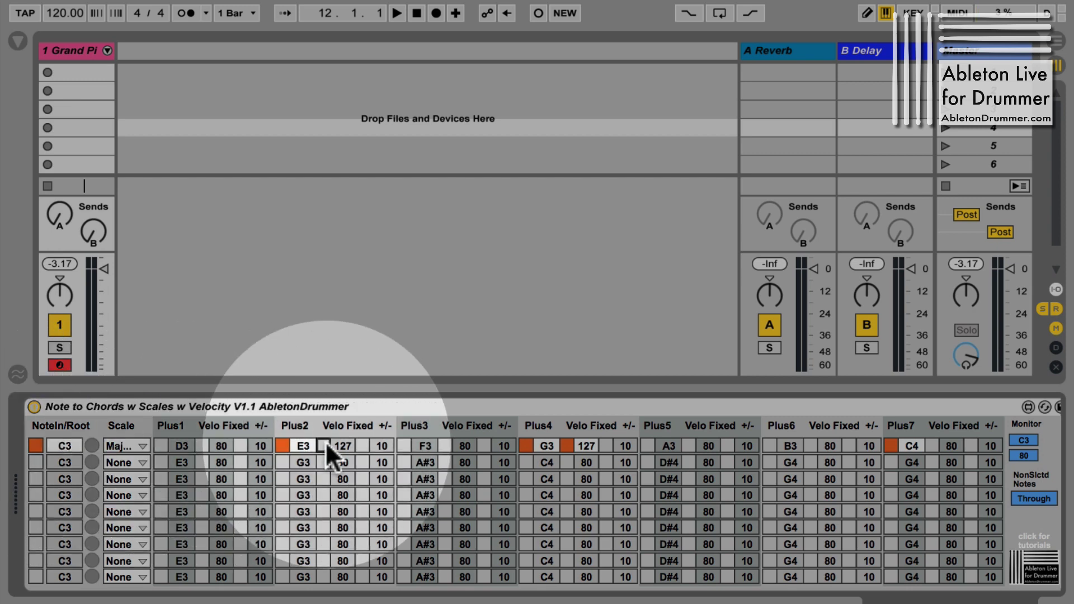
pyautogui.click(362, 445)
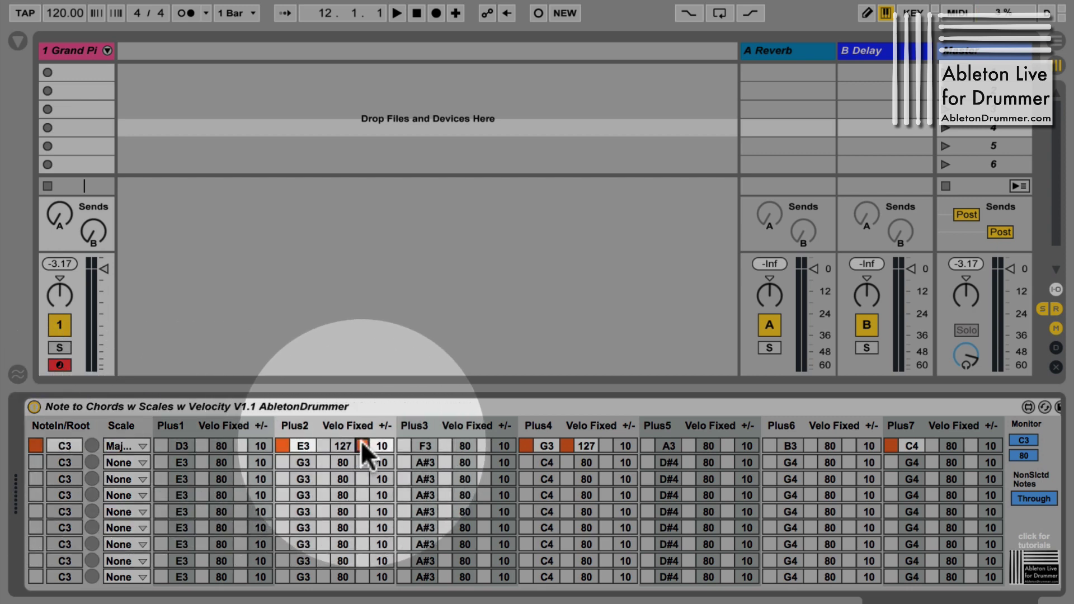
pyautogui.click(603, 442)
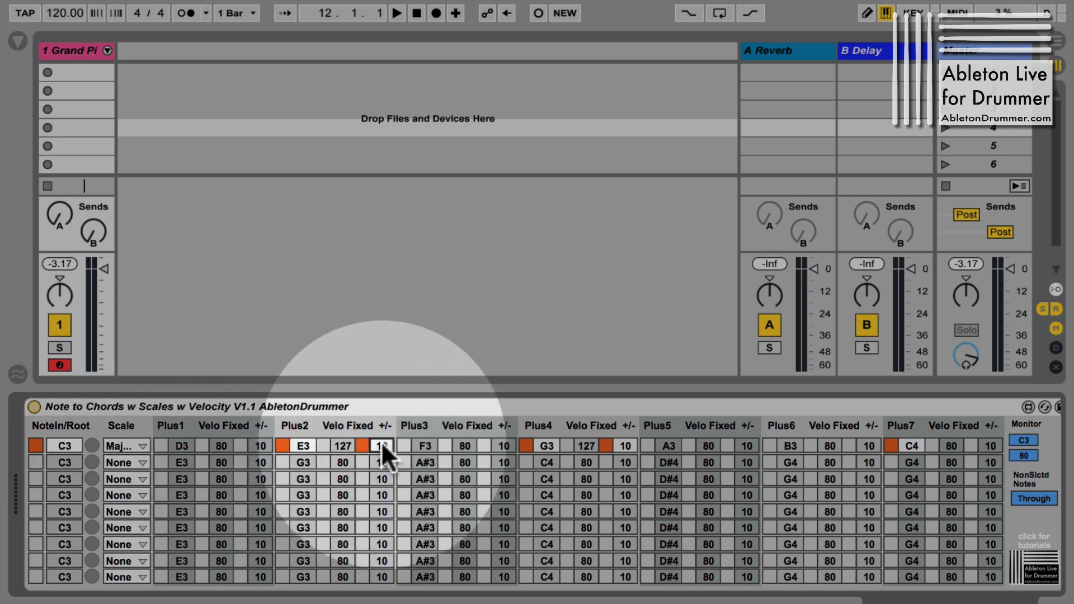
pyautogui.moveTo(382, 445)
pyautogui.mouseDown()
pyautogui.moveTo(382, 479)
pyautogui.moveTo(382, 445)
pyautogui.mouseUp()
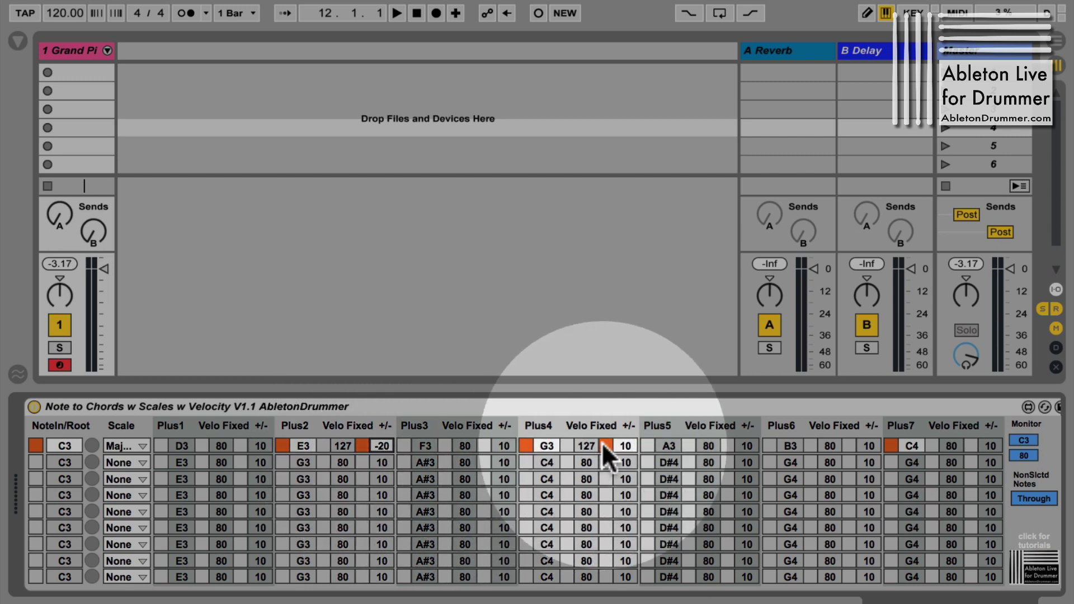
pyautogui.moveTo(628, 443); pyautogui.dragTo(628, 437)
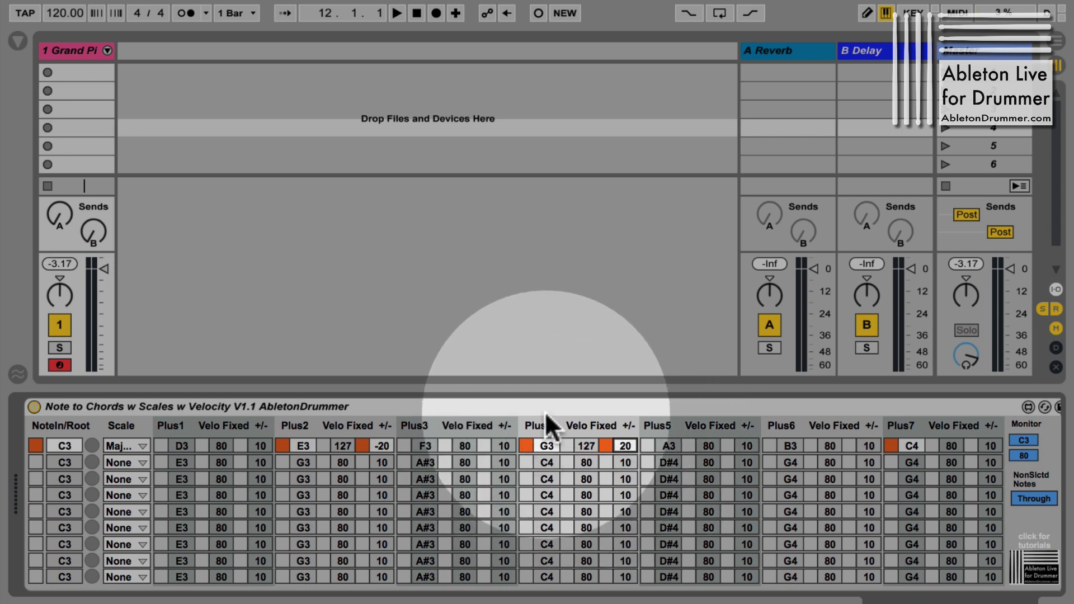
pyautogui.click(523, 409)
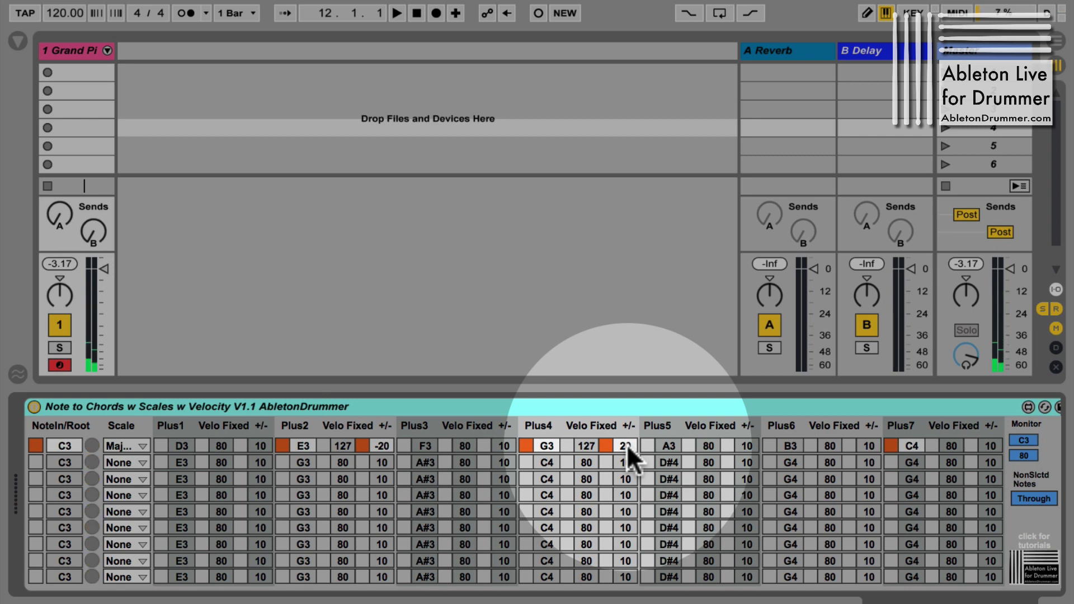
# Enable row 2 with root D3, Dorian scale, and A3 added.
pyautogui.click(36, 461)
pyautogui.moveTo(64, 462); pyautogui.dragTo(63, 440)
pyautogui.click(126, 459)
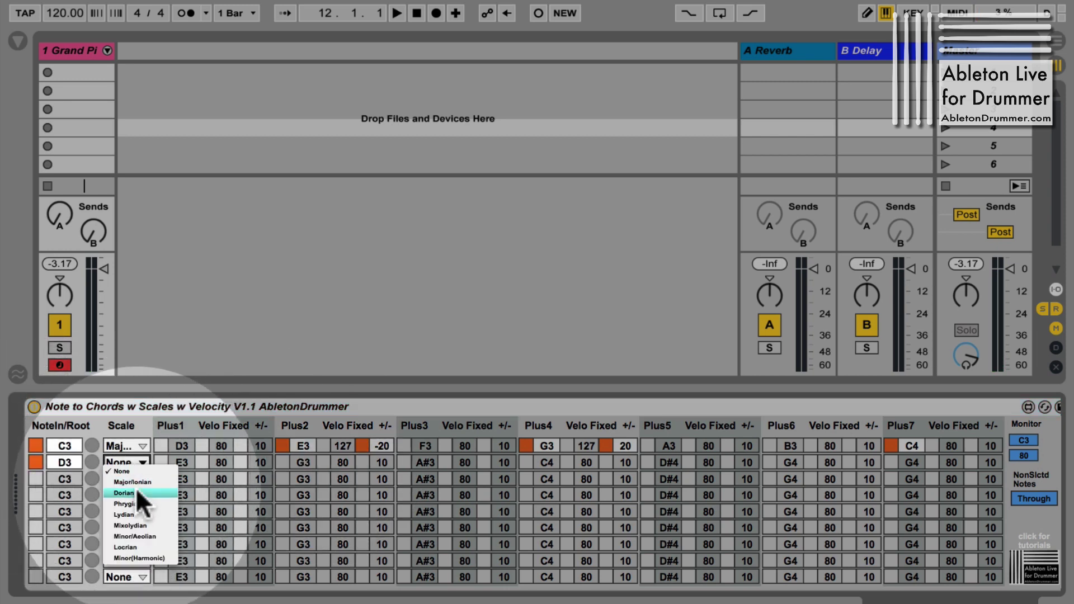
pyautogui.click(134, 491)
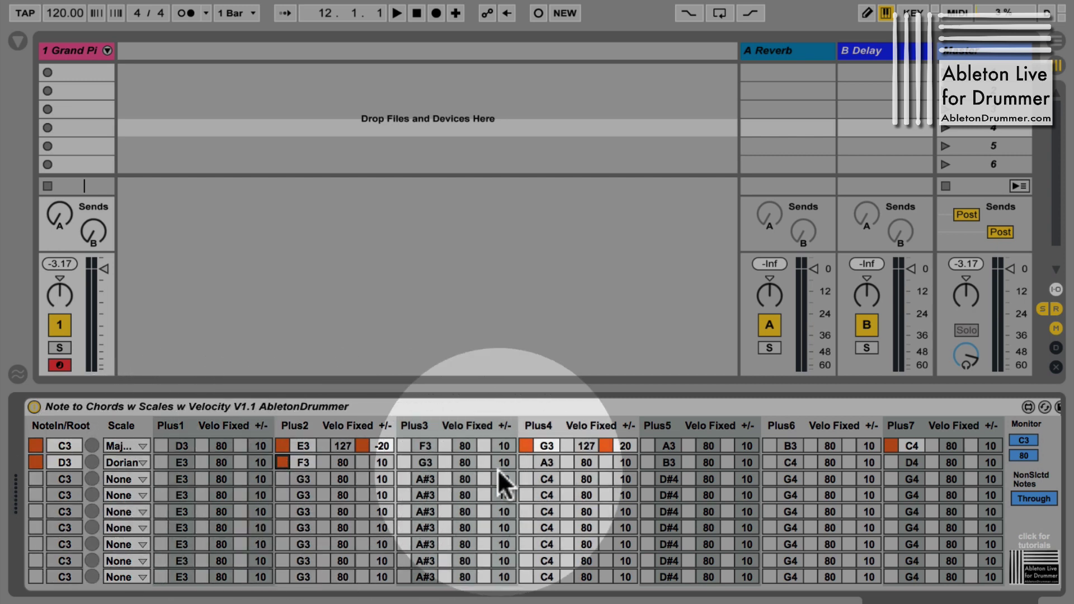
pyautogui.click(525, 461)
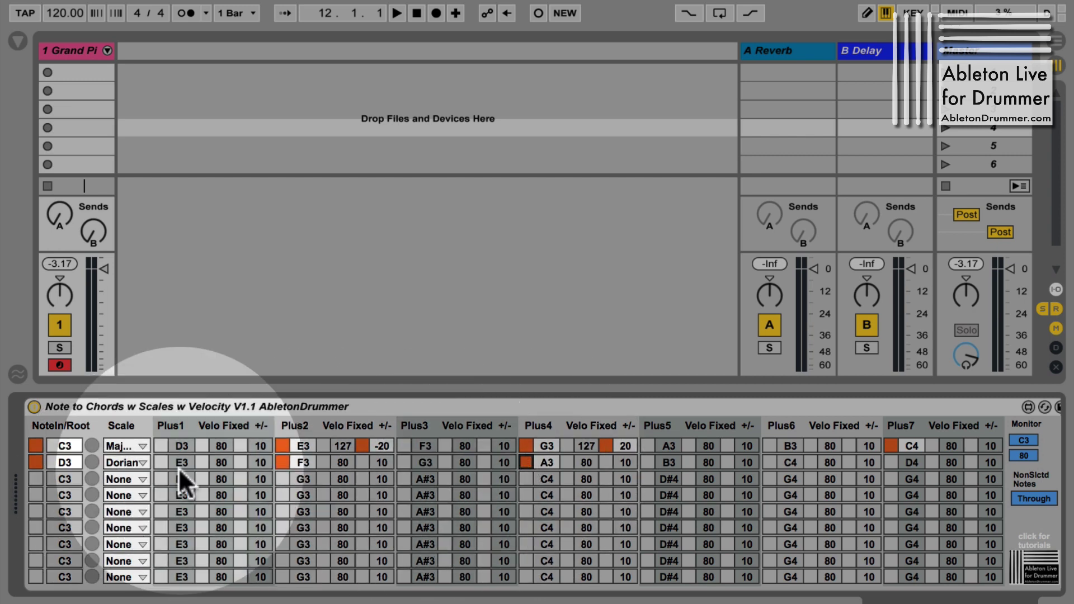
# Enable row 3 as E3 Minor(Harmonic) with G3 and B3, then audition the chords.
pyautogui.click(34, 475)
pyautogui.moveTo(65, 474); pyautogui.dragTo(65, 468)
pyautogui.click(131, 477)
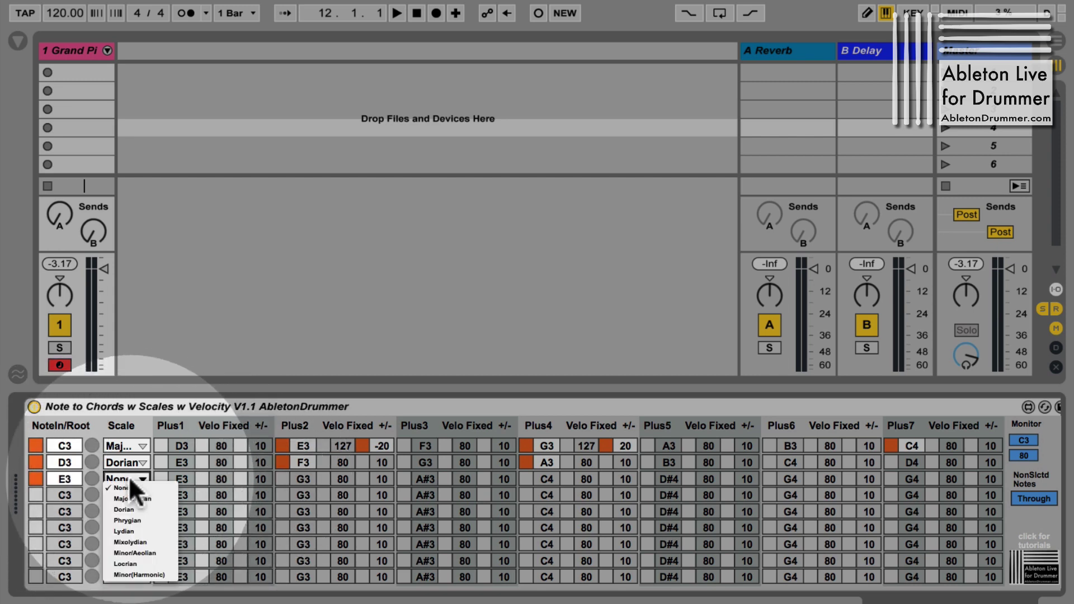
pyautogui.click(145, 573)
pyautogui.click(282, 479)
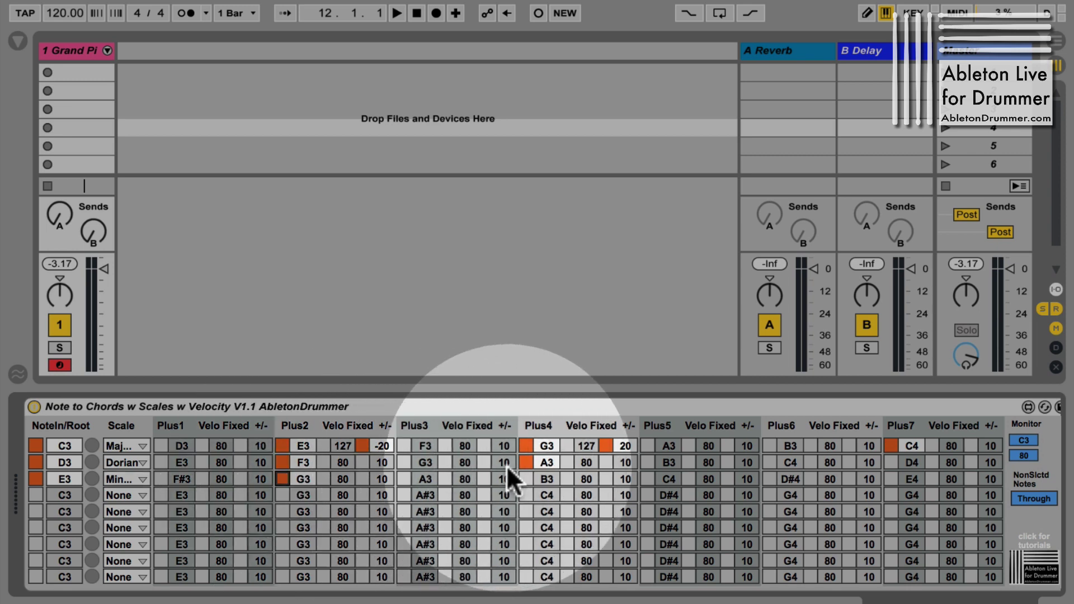
pyautogui.click(526, 480)
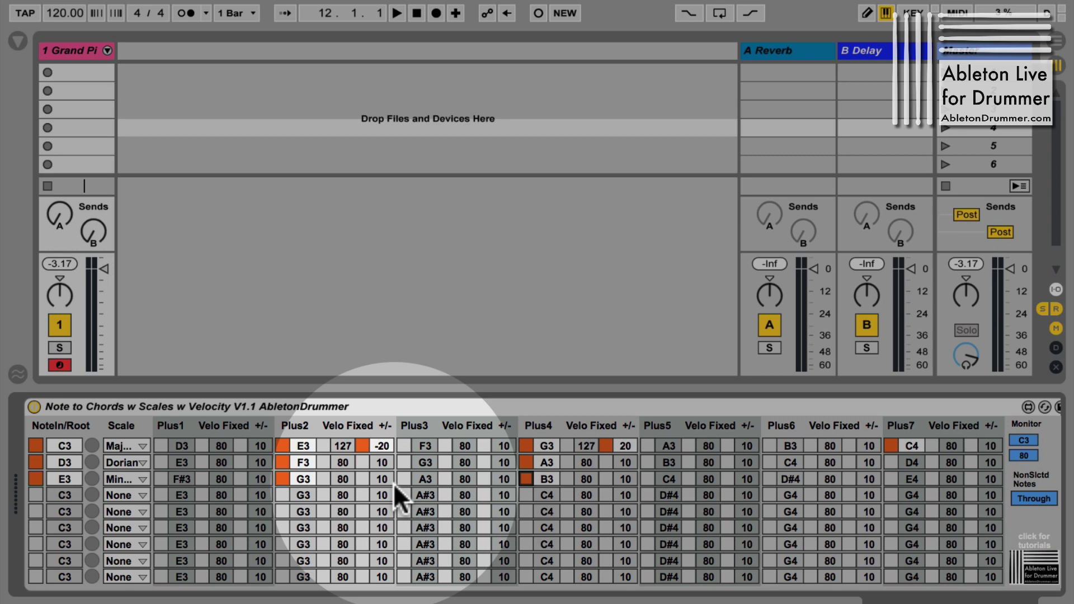
pyautogui.press('s')
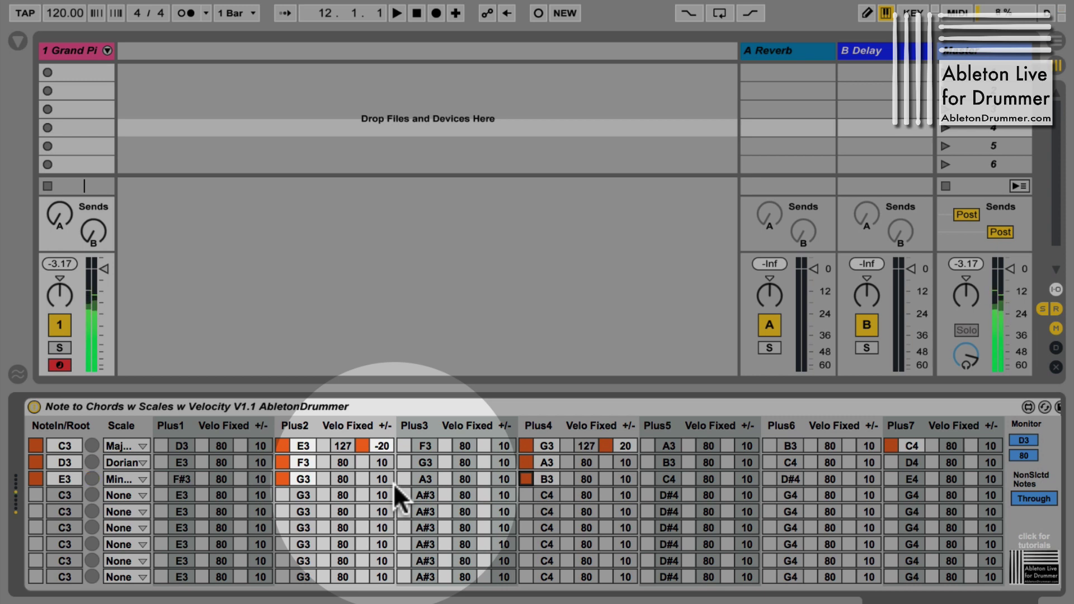
pyautogui.press('a')
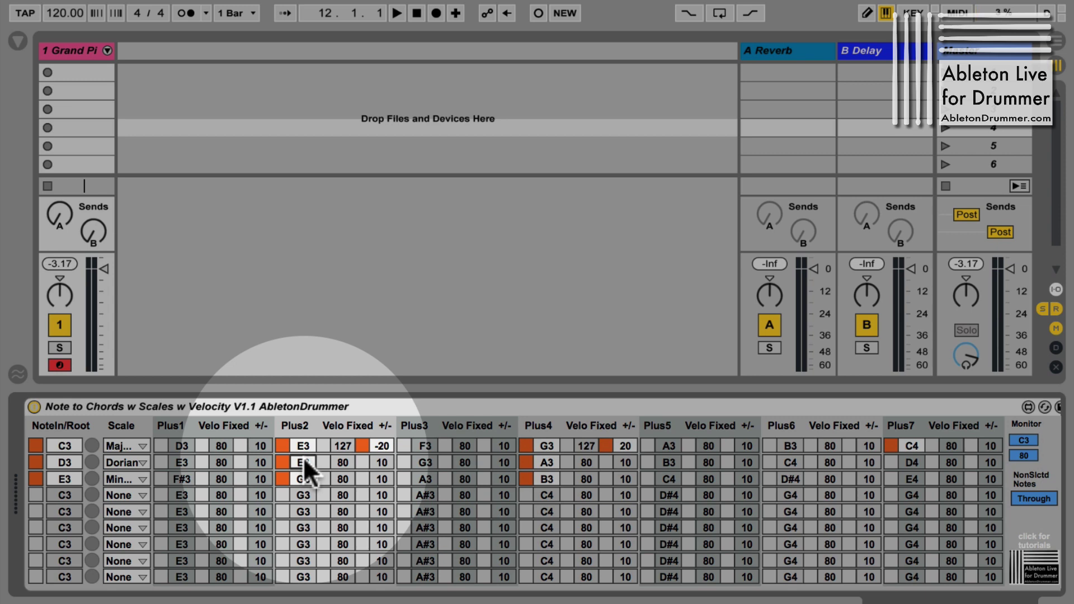
# Lower the C3 chord's third from E3 to D#3 and audition the chords.
pyautogui.moveTo(303, 457); pyautogui.dragTo(327, 478)
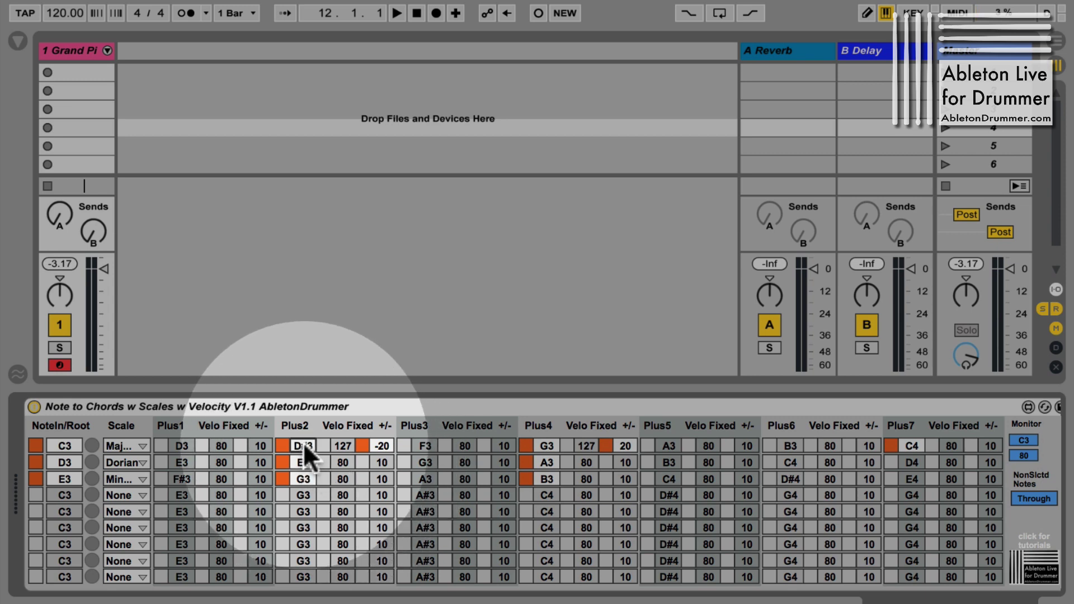
pyautogui.click(303, 479)
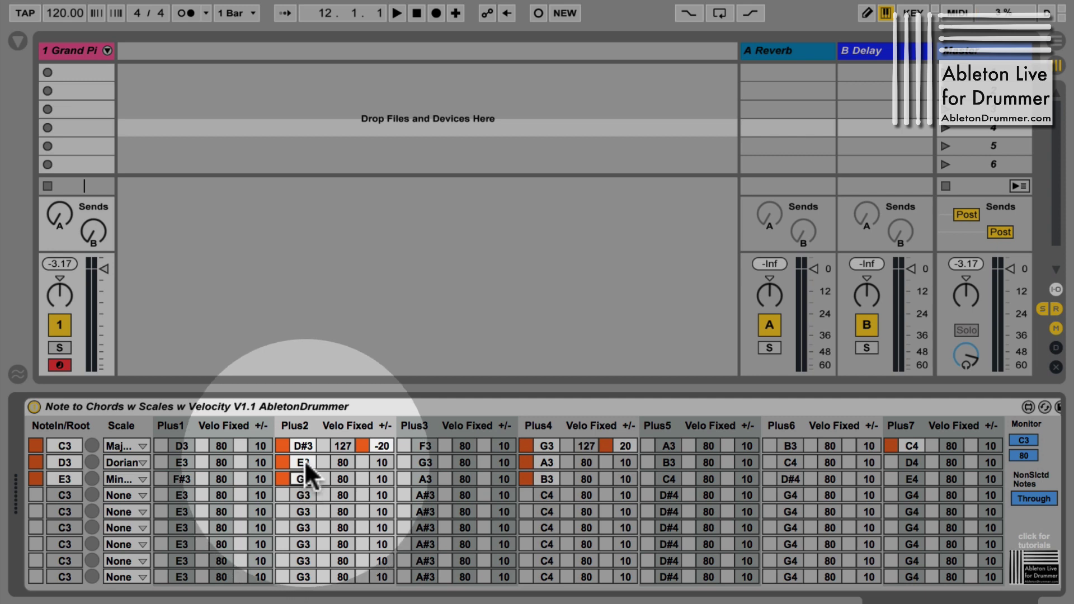
pyautogui.click(295, 398)
pyautogui.press('a')
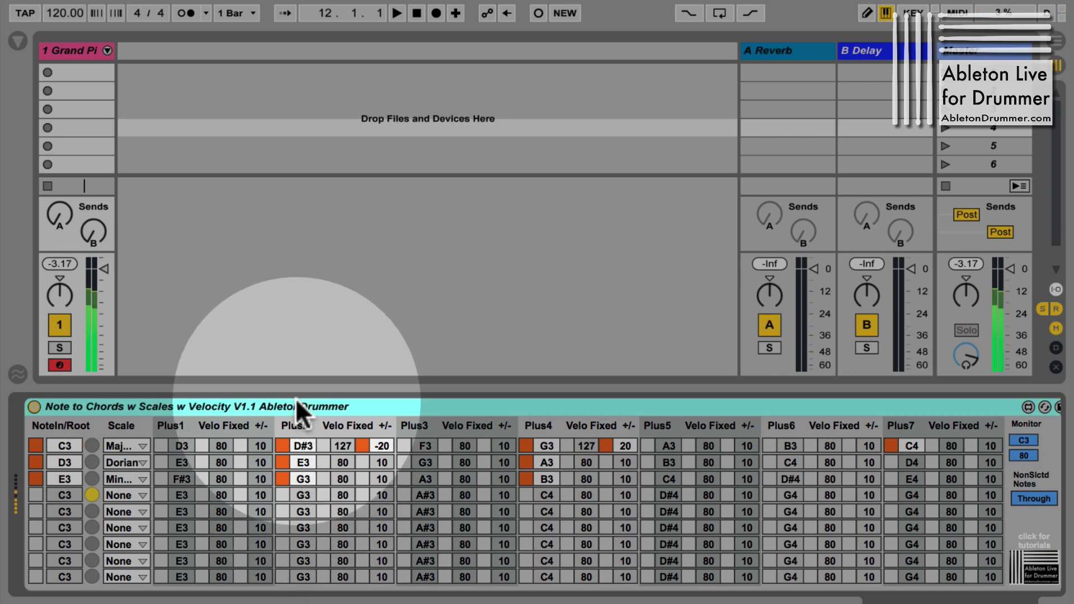
pyautogui.press('s')
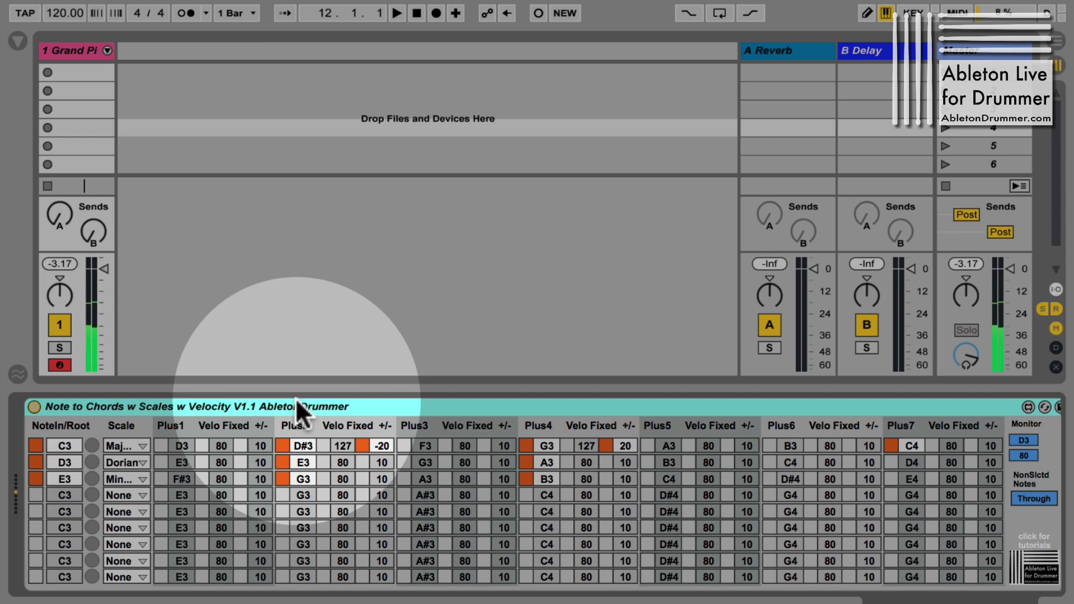
pyautogui.press('s')
pyautogui.press('s')
# Raise the D3 chord's third to F#3.
pyautogui.click(302, 462)
pyautogui.press('Up')
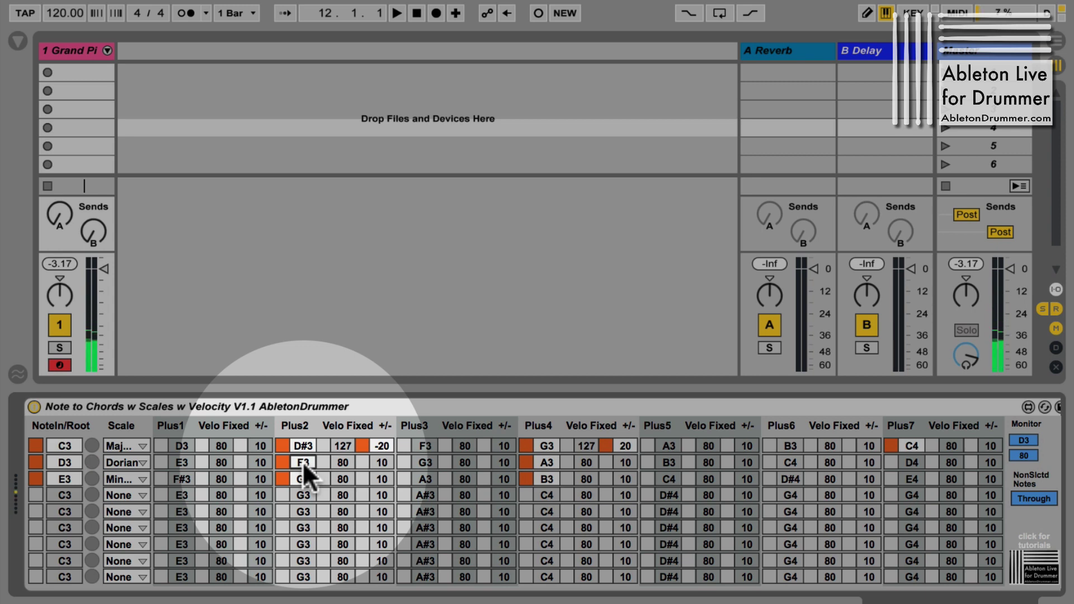
pyautogui.write('aa')
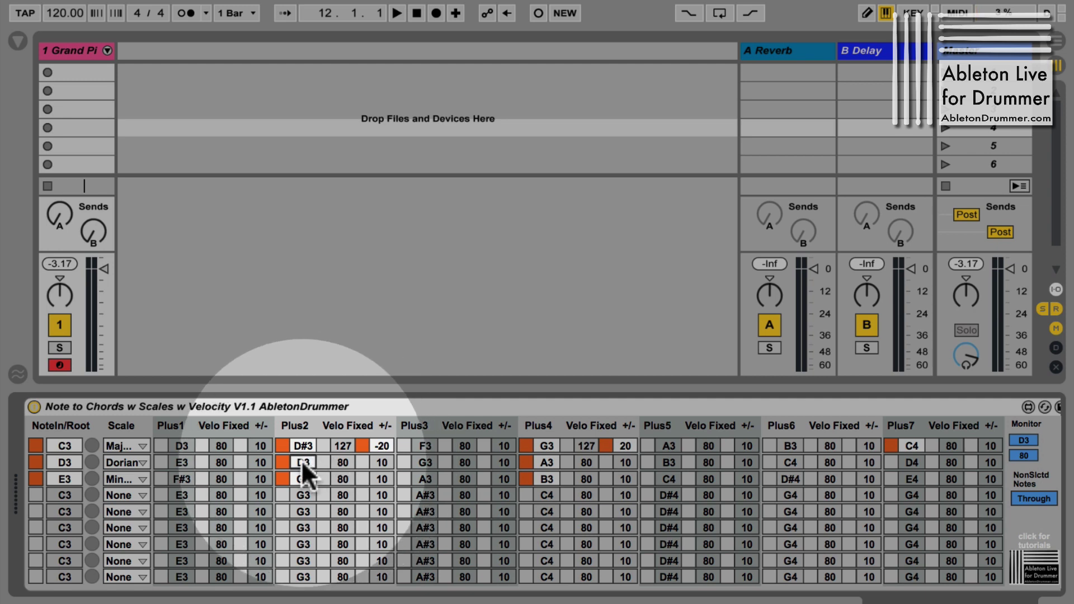
pyautogui.press('Up')
pyautogui.press('Up')
pyautogui.press('Up')
pyautogui.press('Up')
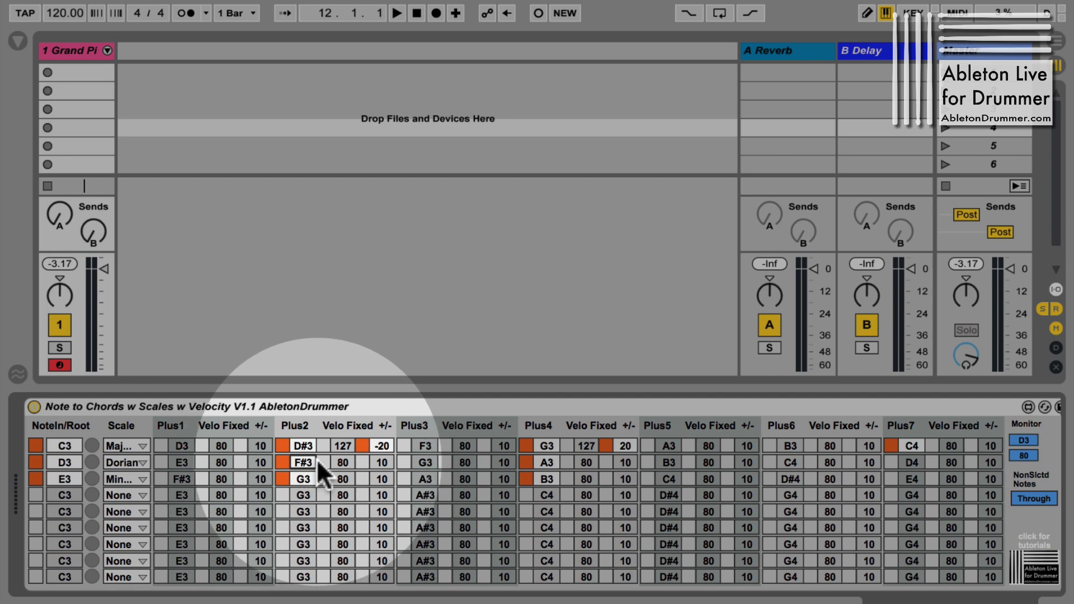
pyautogui.click(316, 407)
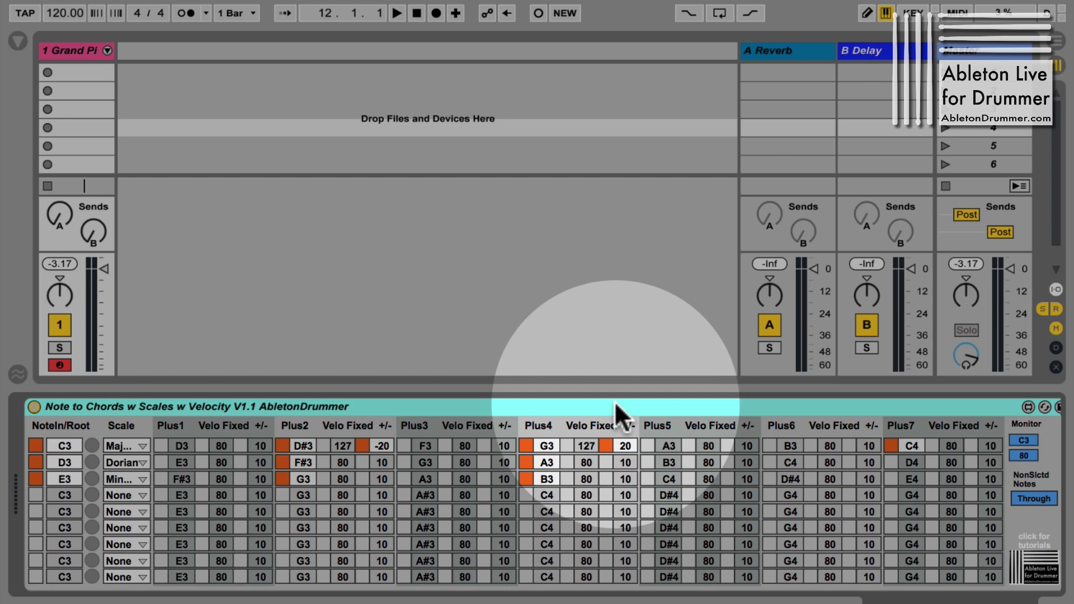
pyautogui.click(1034, 498)
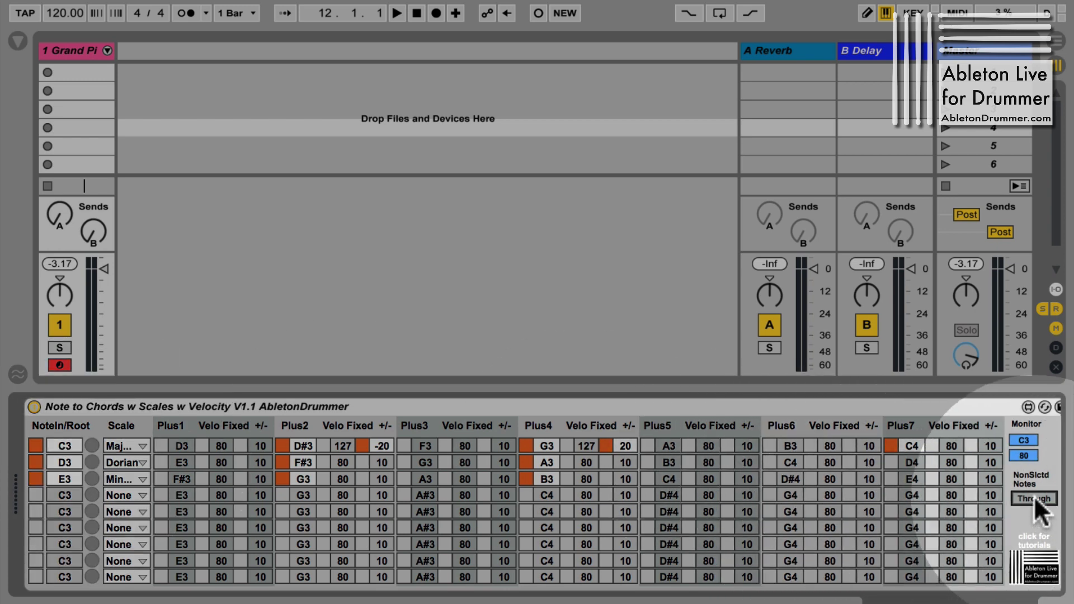
pyautogui.hscroll(3, 995, 560)
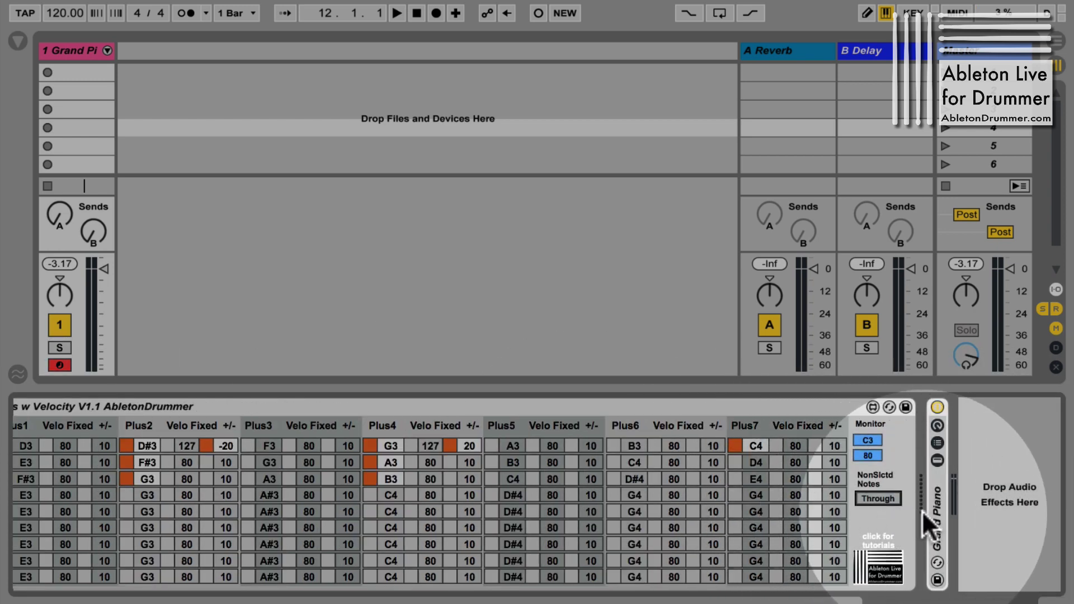
pyautogui.hscroll(-3, 538, 503)
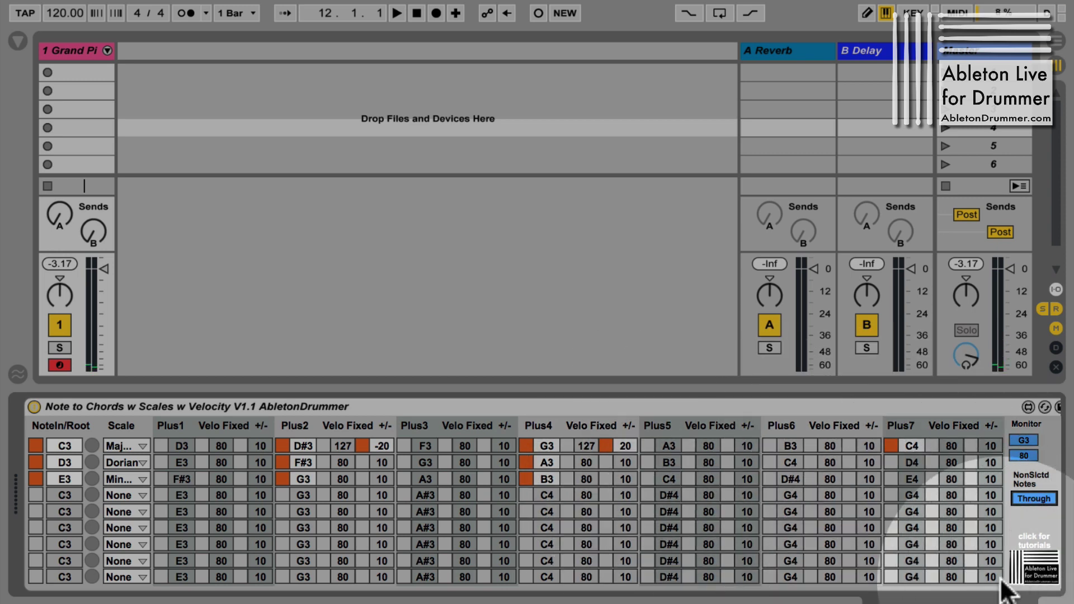
pyautogui.hscroll(3, 984, 560)
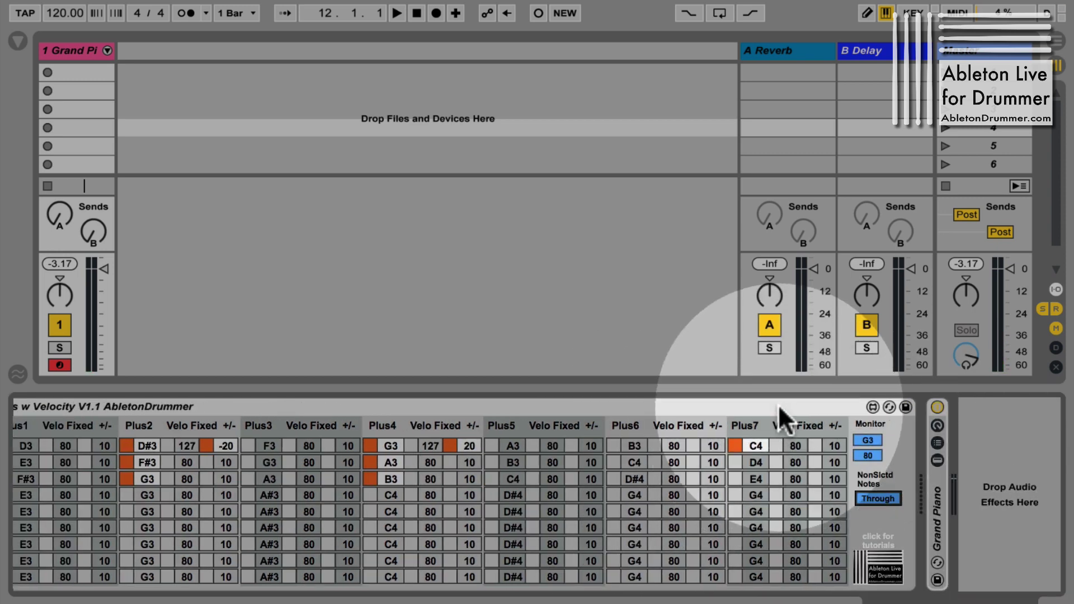
pyautogui.hscroll(-3, 537, 497)
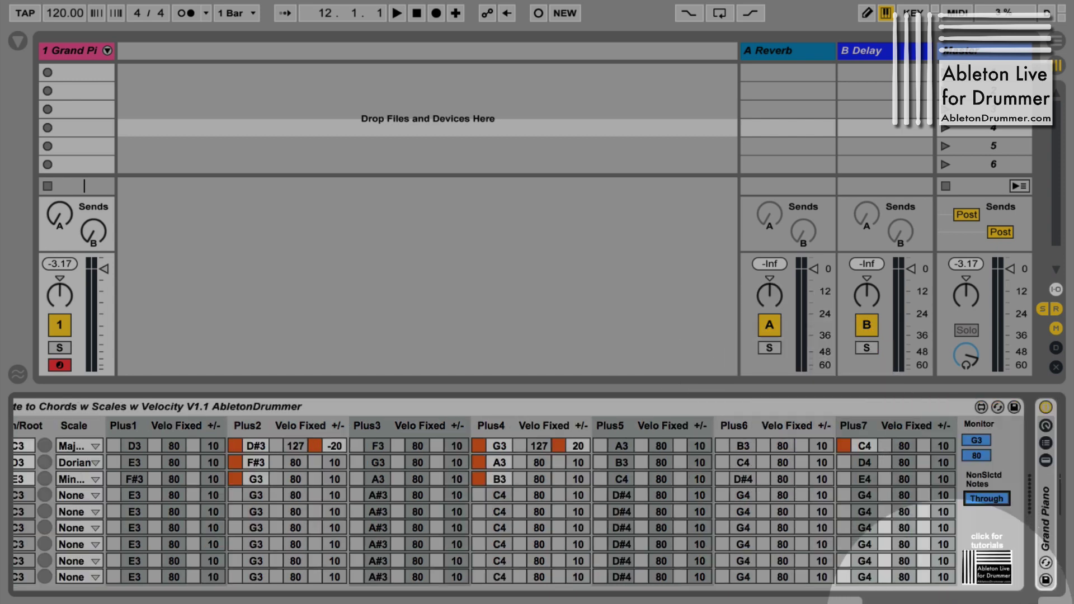